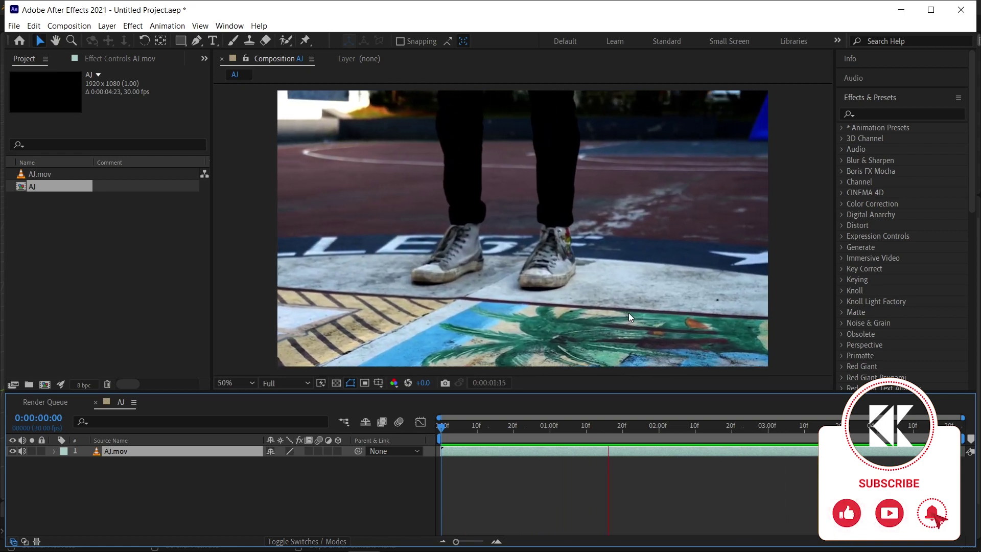
Find the 3D Camera Tracker effect and apply it to the AJ.mov layer.
left_click(691, 451)
left_click(892, 110)
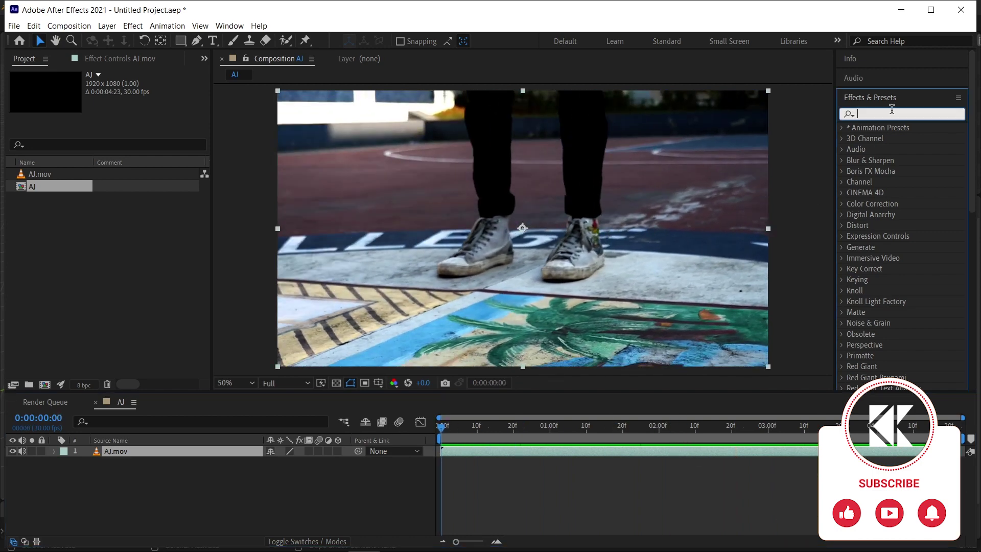
type("cam")
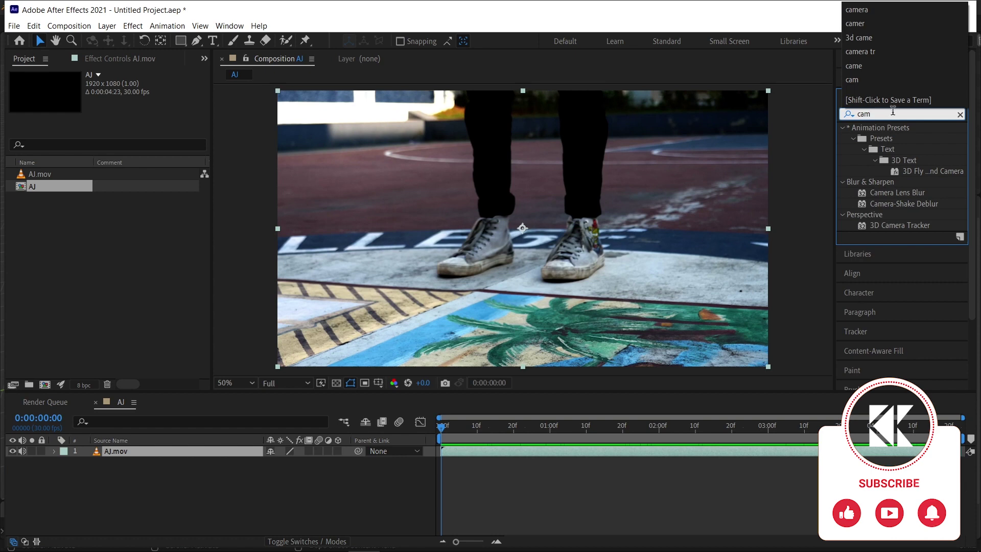
left_click_drag(902, 226, 324, 387)
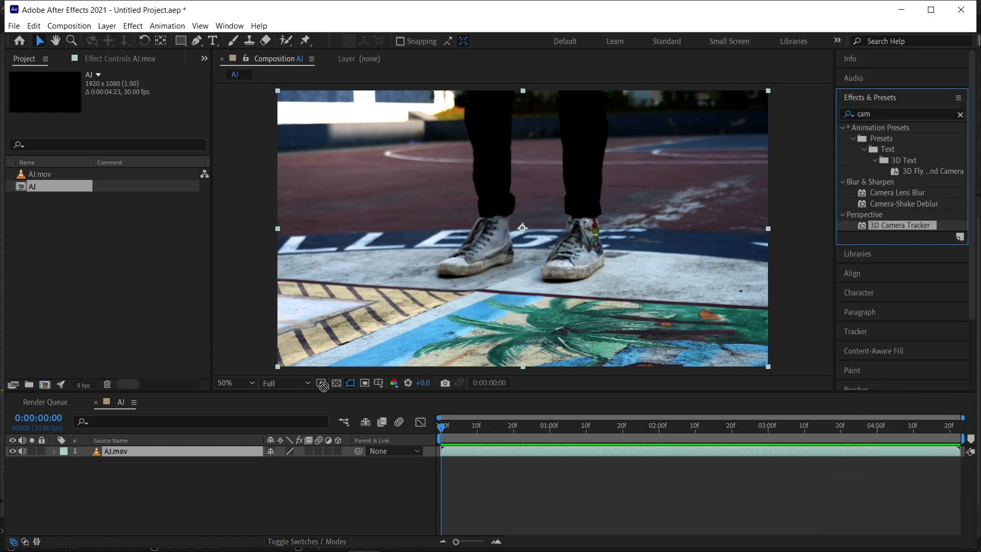
left_click_drag(173, 455, 168, 453)
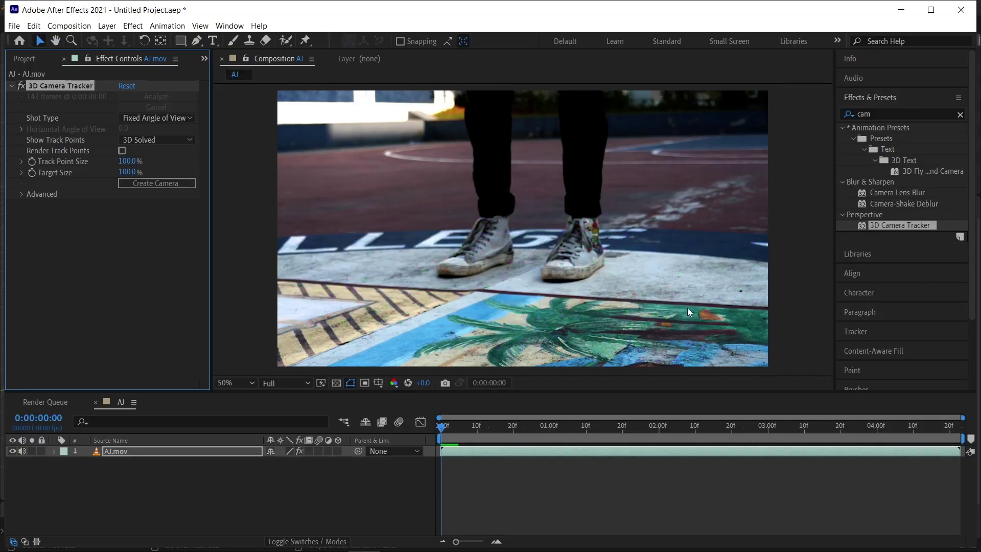
At 0:00:01:23, create a track solid and camera from the track points on the painted palm tree on the ground.
left_click_drag(498, 429, 535, 450)
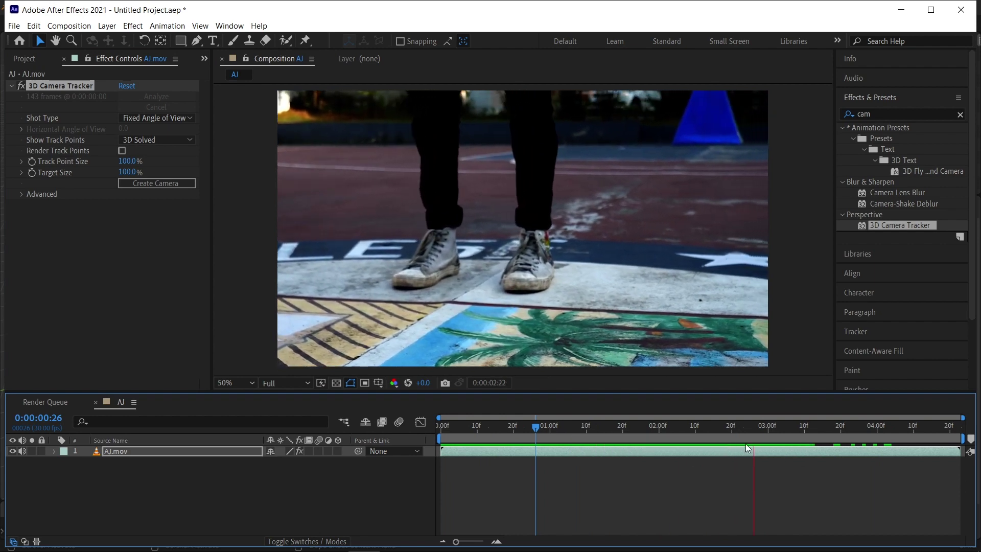
left_click(685, 432)
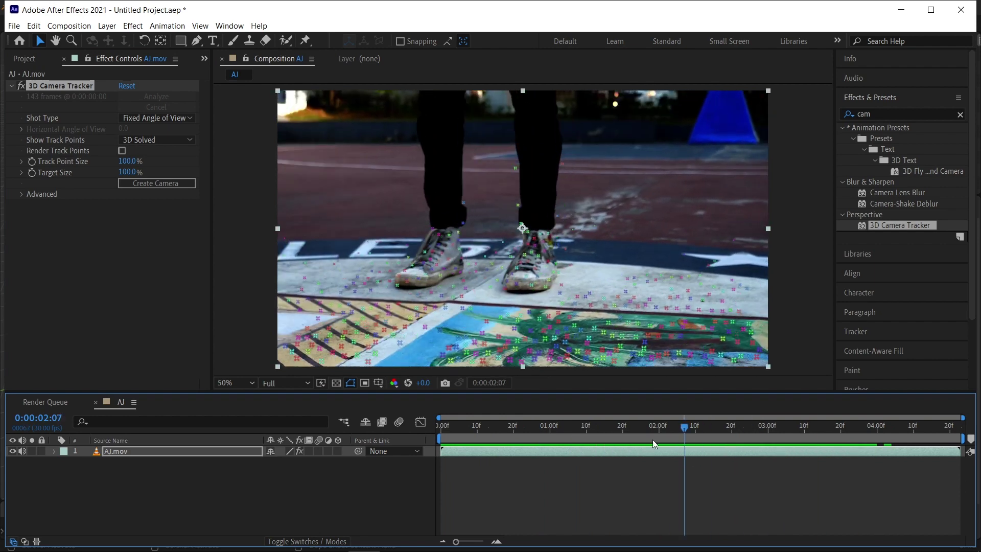
left_click_drag(652, 439, 634, 450)
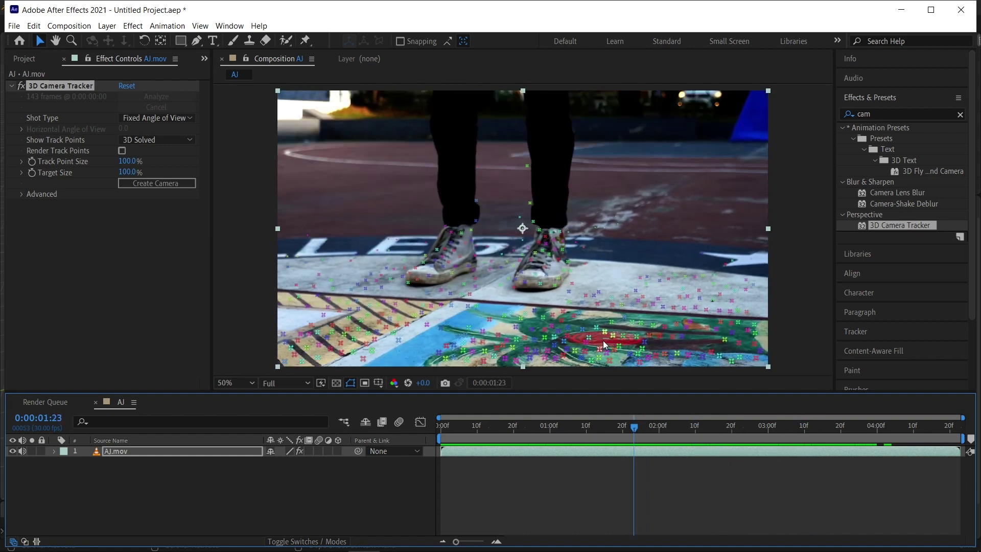
right_click(603, 340)
left_click(633, 359)
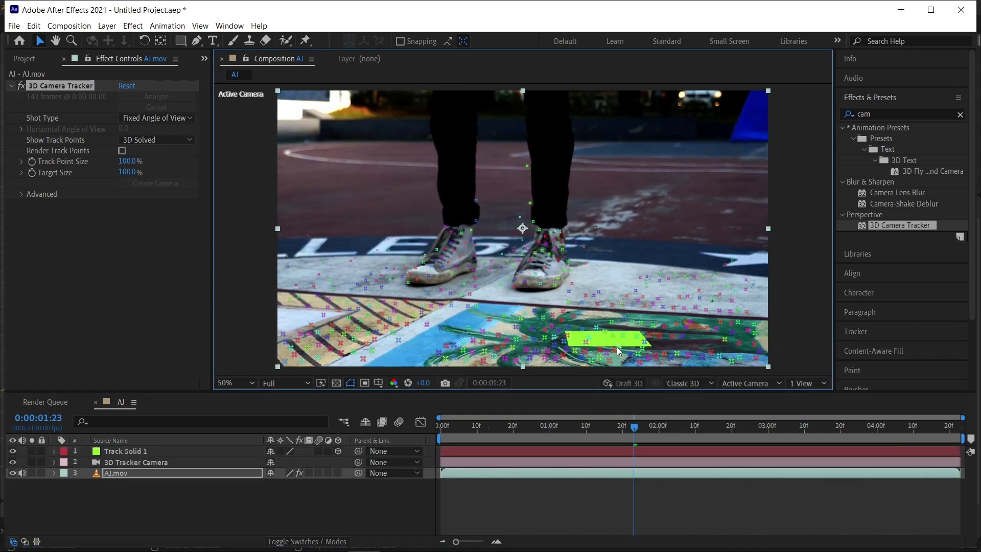
Scale Track Solid 1 to 560% and rotate it around its Z axis to line up with the mural's edge.
left_click(148, 452)
key("s")
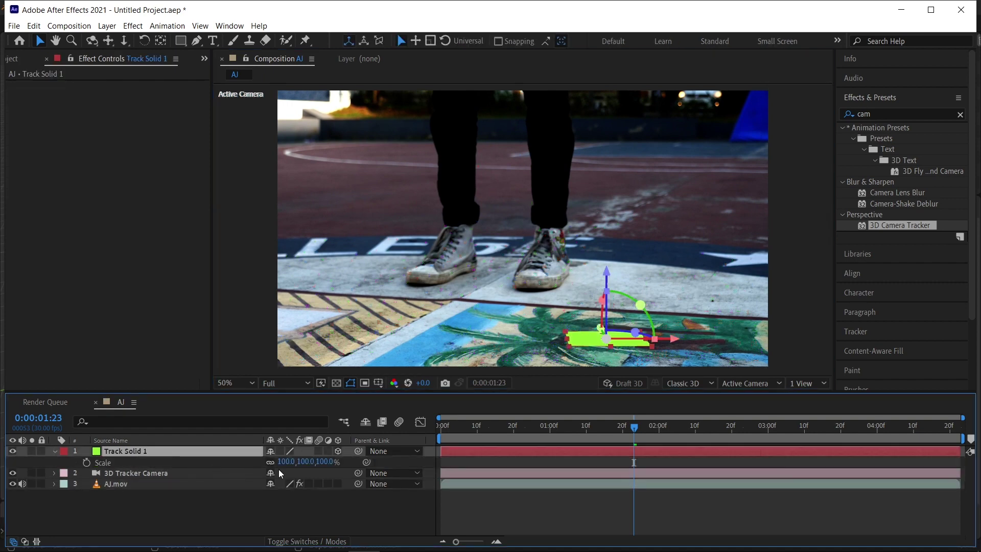
left_click_drag(280, 462, 476, 461)
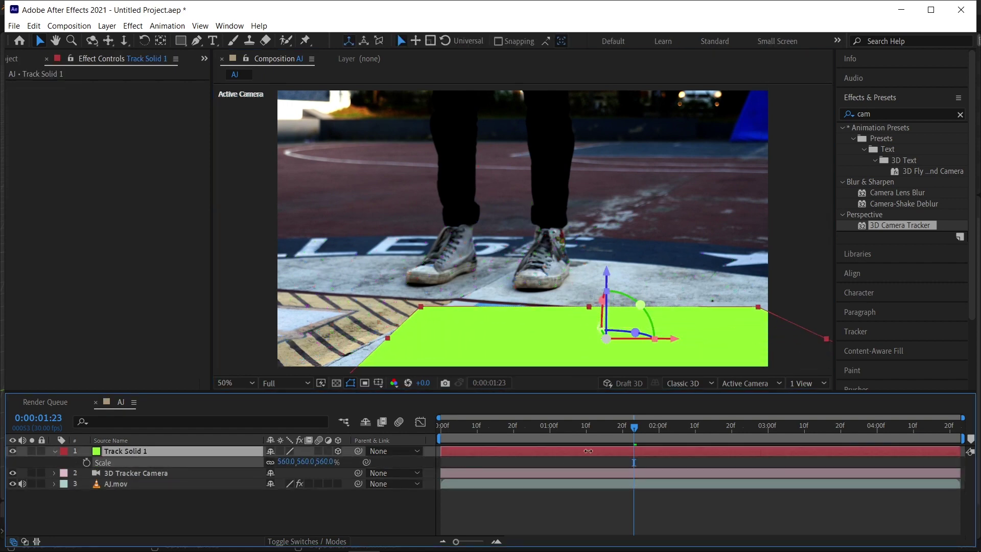
mouse_move(635, 338)
left_mouse_down()
mouse_move(649, 334)
mouse_move(635, 332)
left_mouse_up()
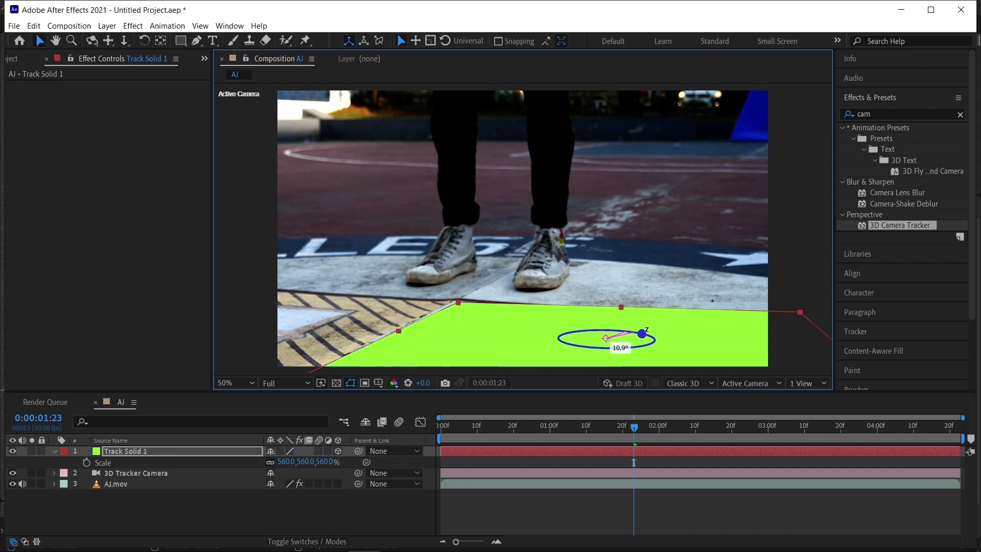
left_click_drag(642, 333, 643, 333)
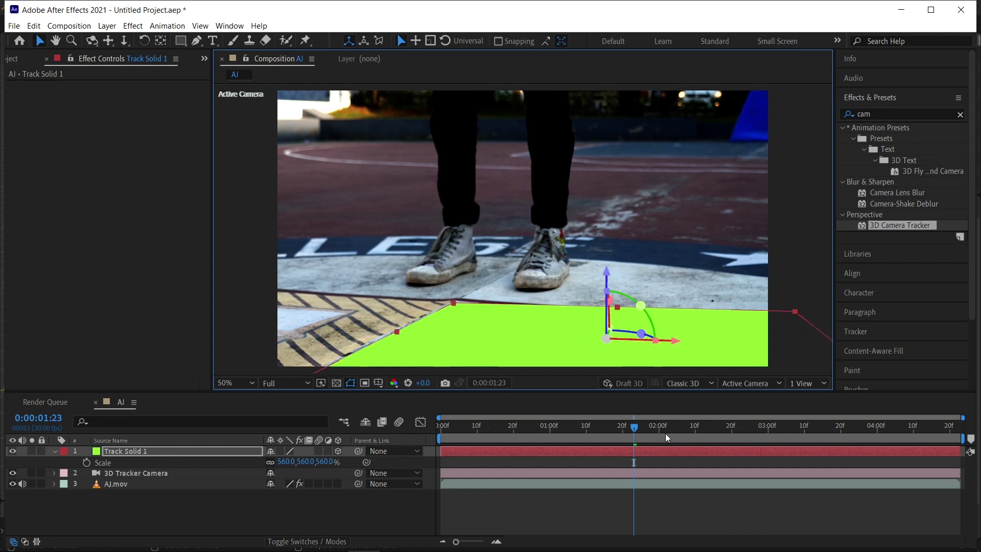
Preview how the solid sticks to the ground in the footage, and return to the composition's start.
left_click_drag(634, 427, 496, 427)
key("space")
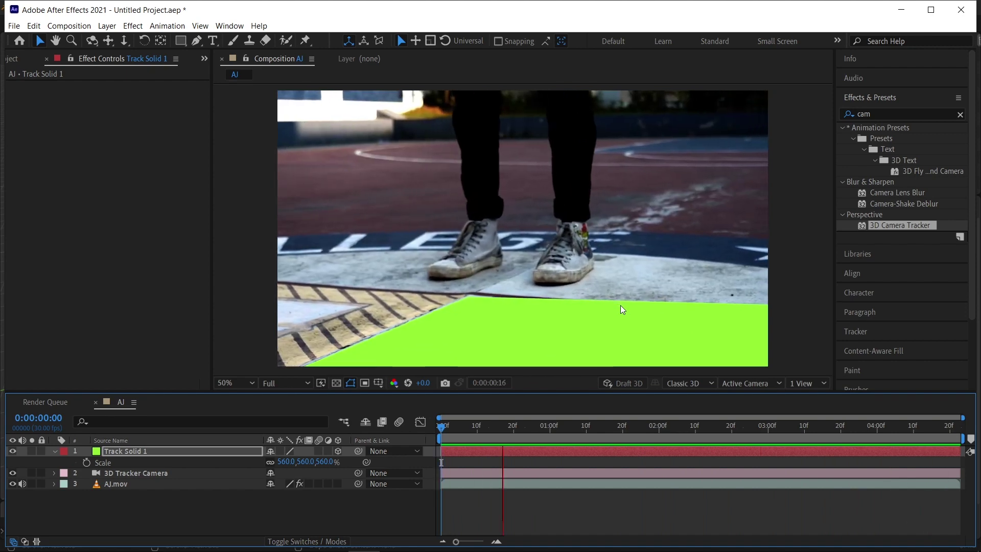
key("space")
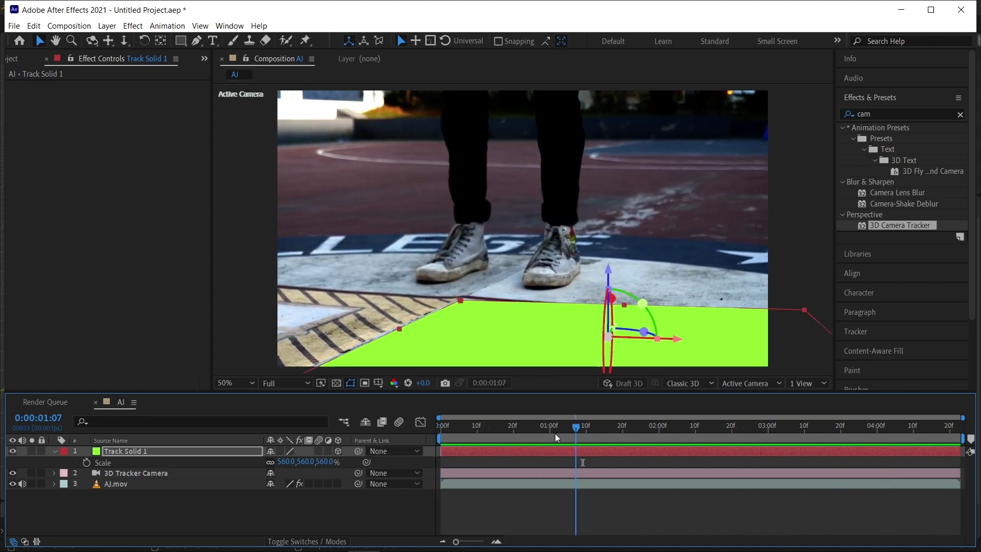
key("Home")
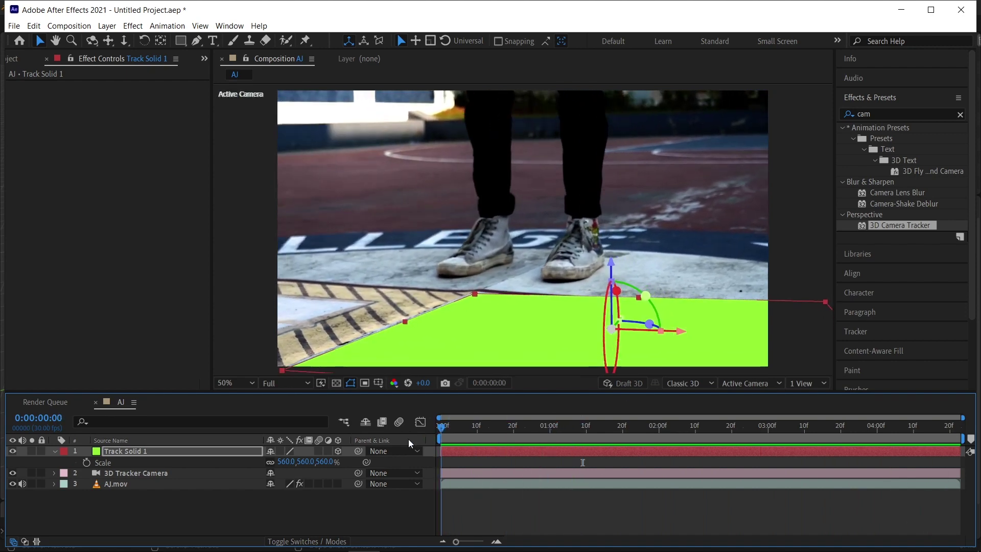
Copy the Position and Orientation keyframes of the 3D Tracker Camera layer.
left_click(53, 452)
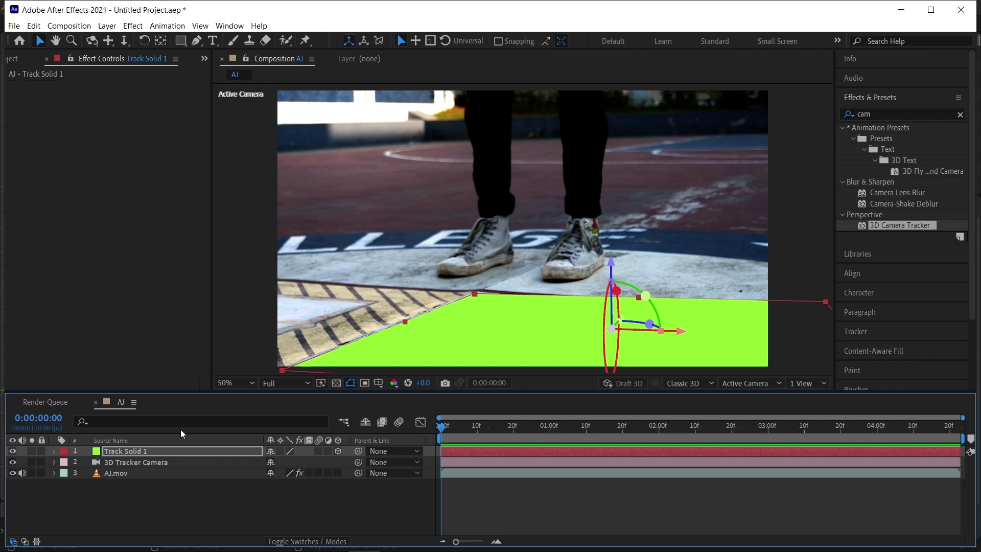
left_click(54, 463)
left_click(65, 411)
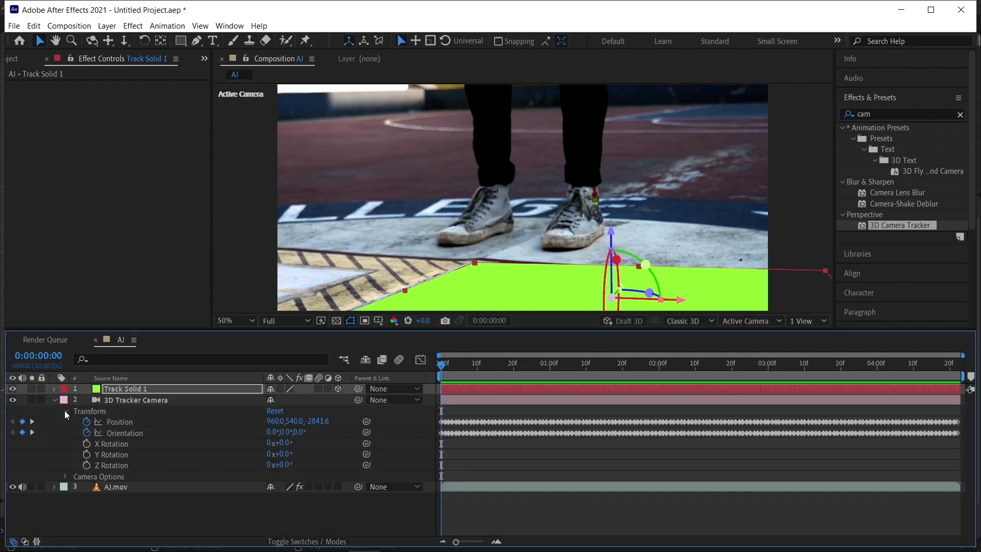
left_click(146, 427)
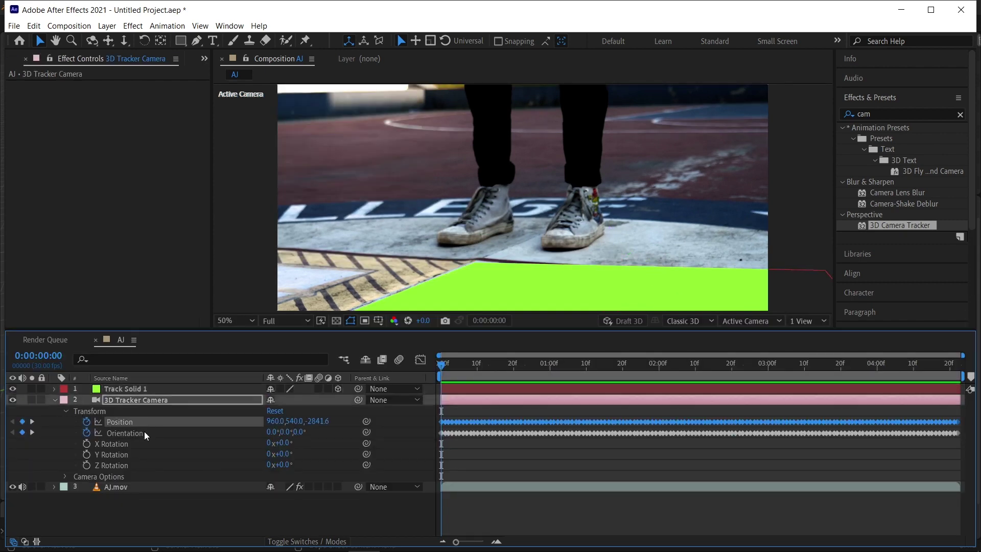
left_click(145, 433, "shift")
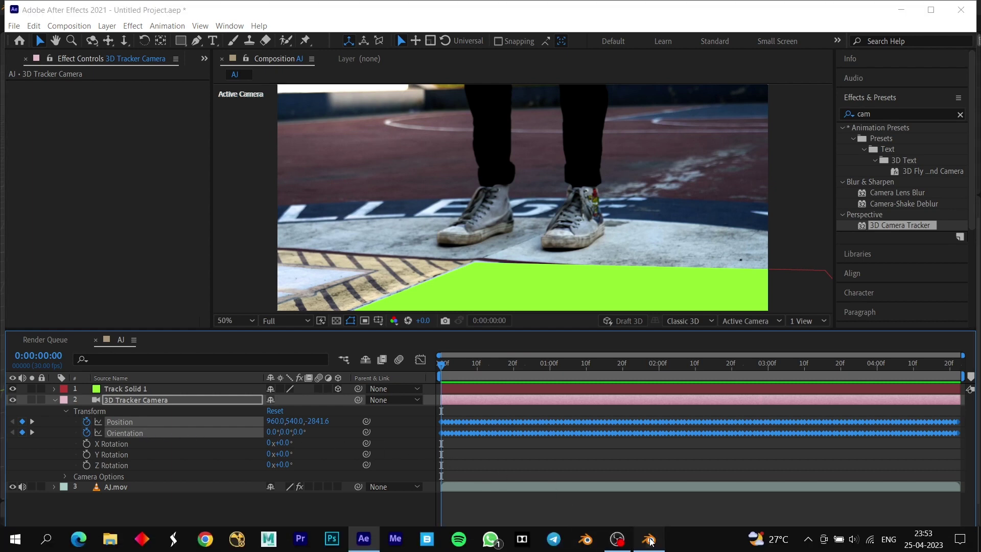
Switch to Blender, reveal the AE2Blend add-on's options and delete the default camera, cube and light.
left_click(649, 546)
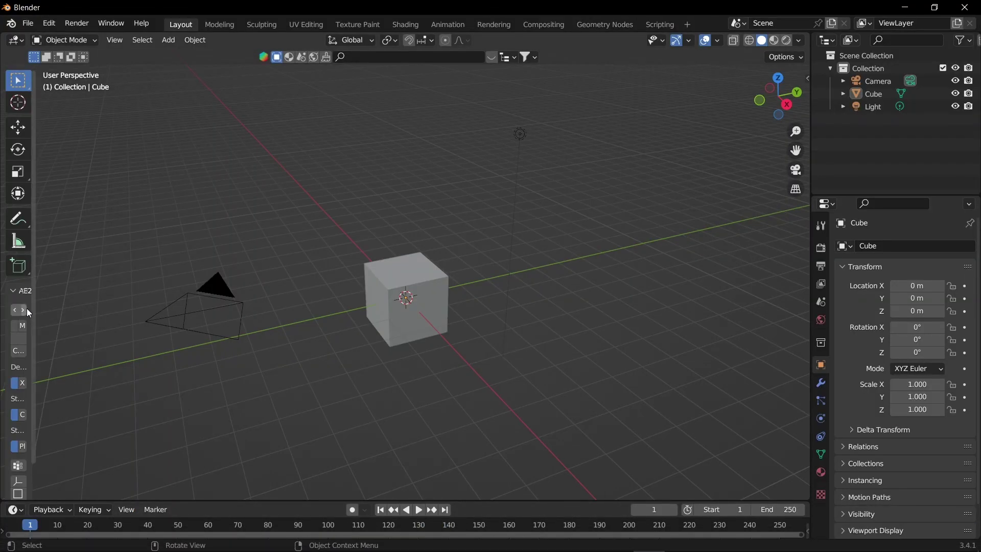
left_click_drag(32, 303, 169, 300)
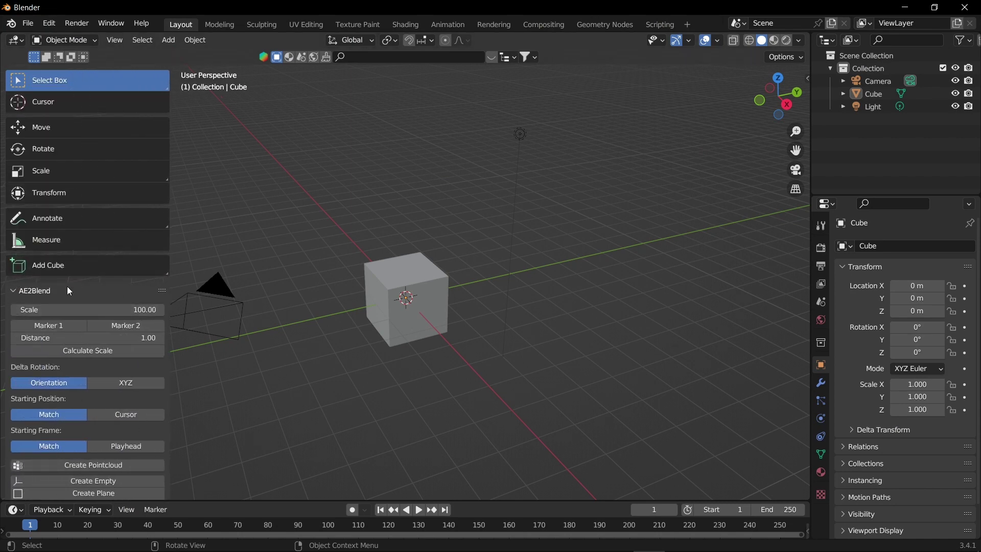
scroll(126, 443, "down", 2)
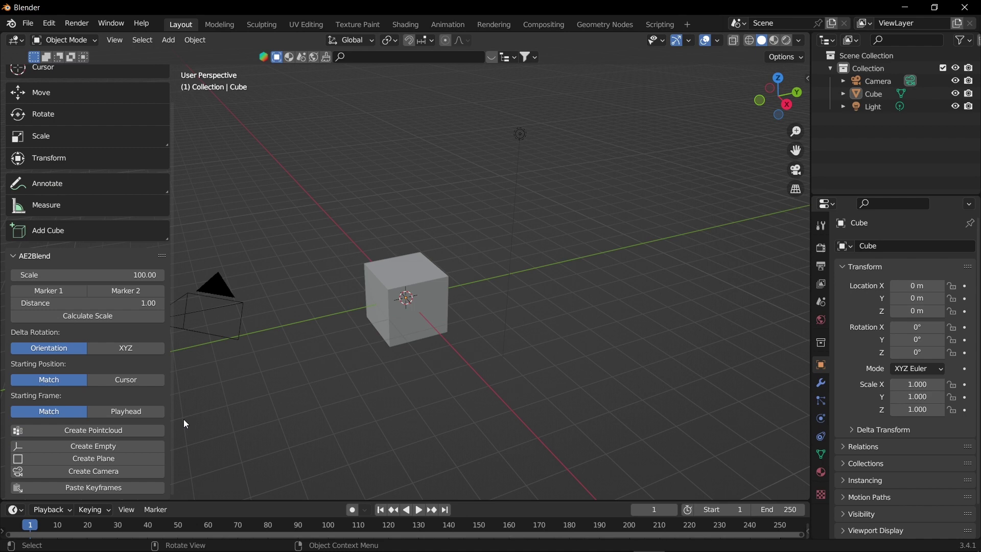
scroll(263, 381, "down", 4)
left_click_drag(534, 190, 304, 324)
key("Delete")
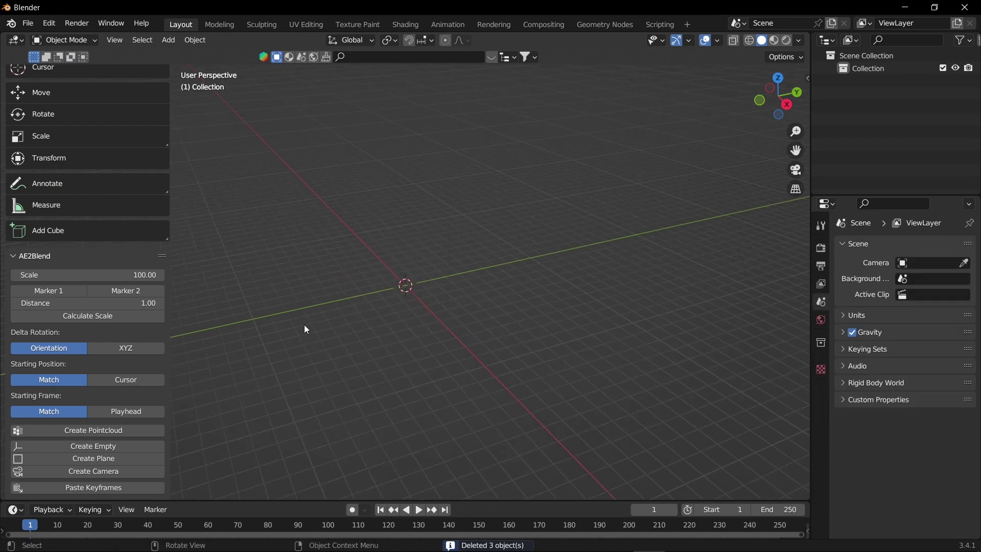
Create a camera from the copied keyframes with AE2Blend and inspect it and its keyframes.
left_click(94, 472)
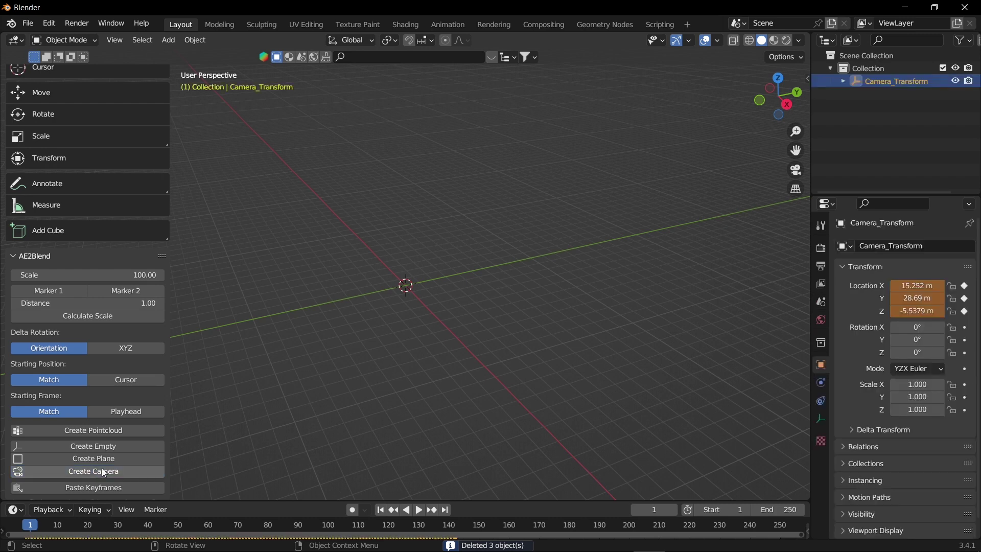
left_click_drag(524, 501, 522, 415)
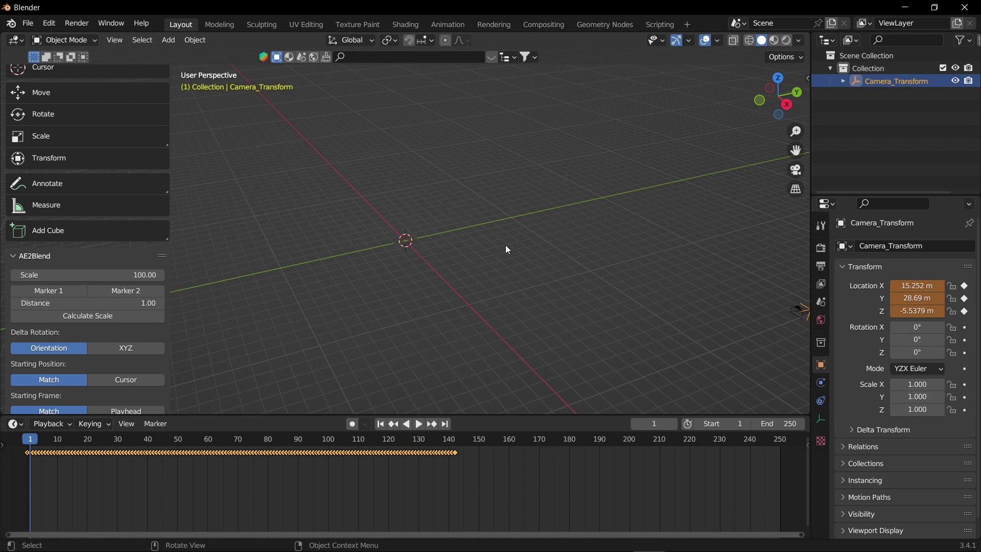
scroll(506, 248, "down", 2)
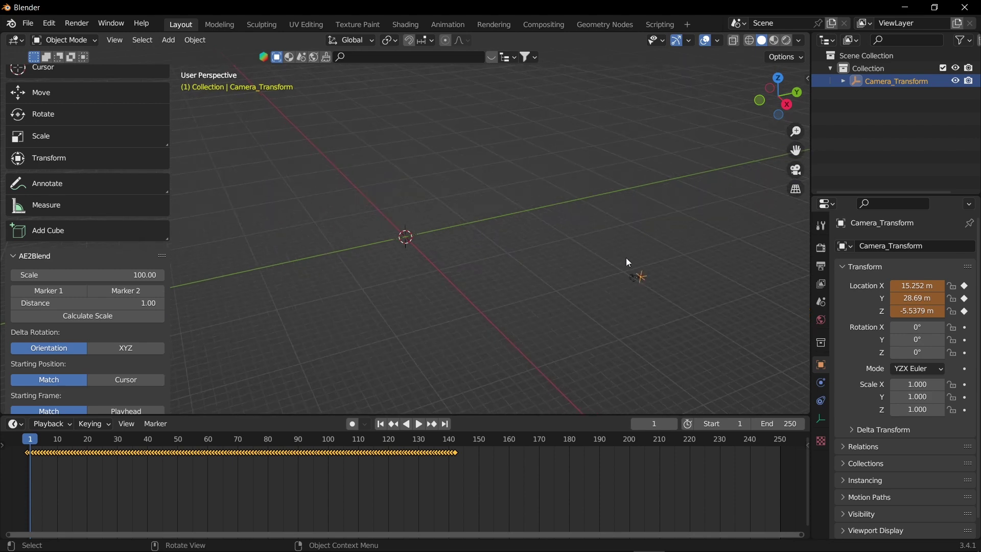
key("KP_Decimal")
scroll(581, 251, "down", 4)
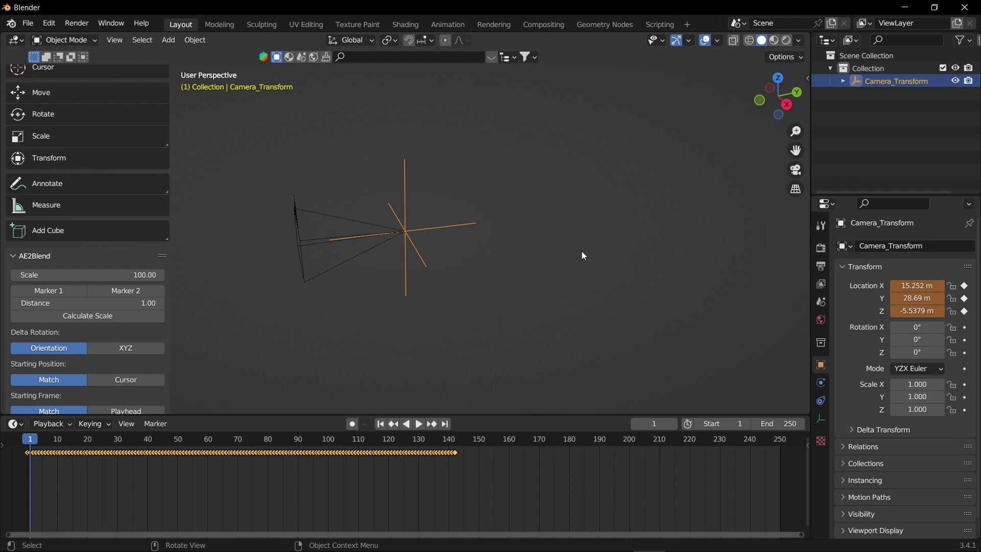
middle_click_drag(514, 234, 469, 326)
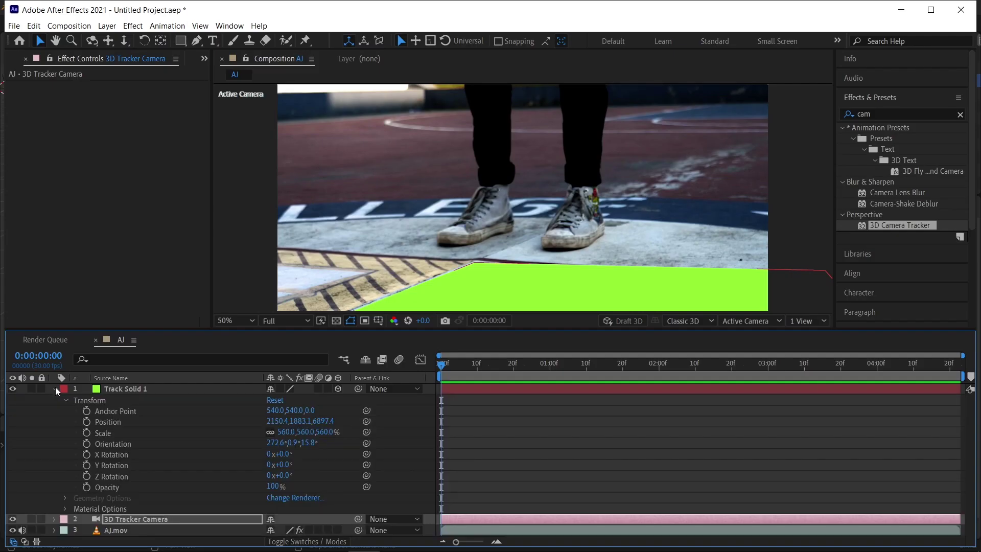
Copy Track Solid 1's transform properties from Anchor Point through Z Rotation in After Effects, and create a plane from them in Blender with AE2Blend.
left_click(113, 411)
left_click(132, 476, "shift")
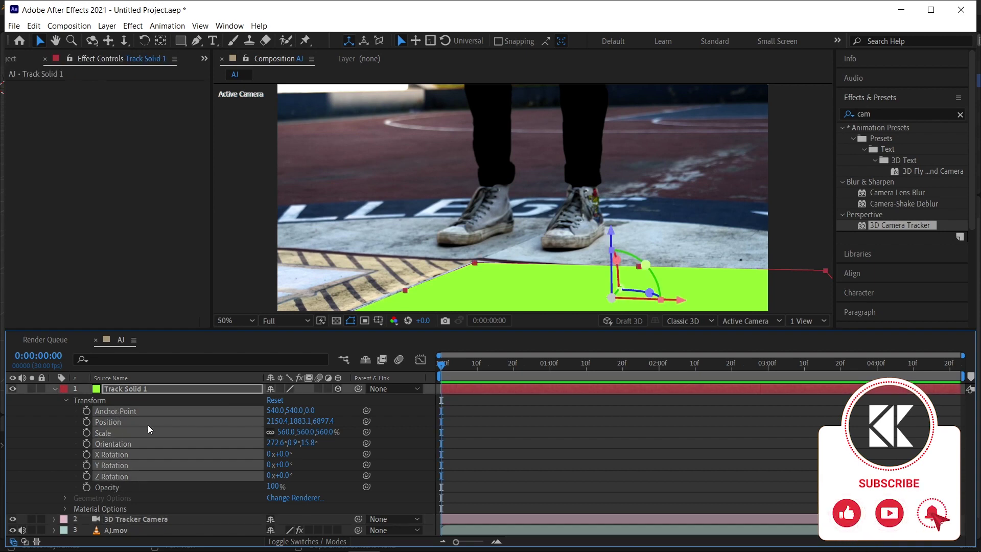
left_click(650, 539)
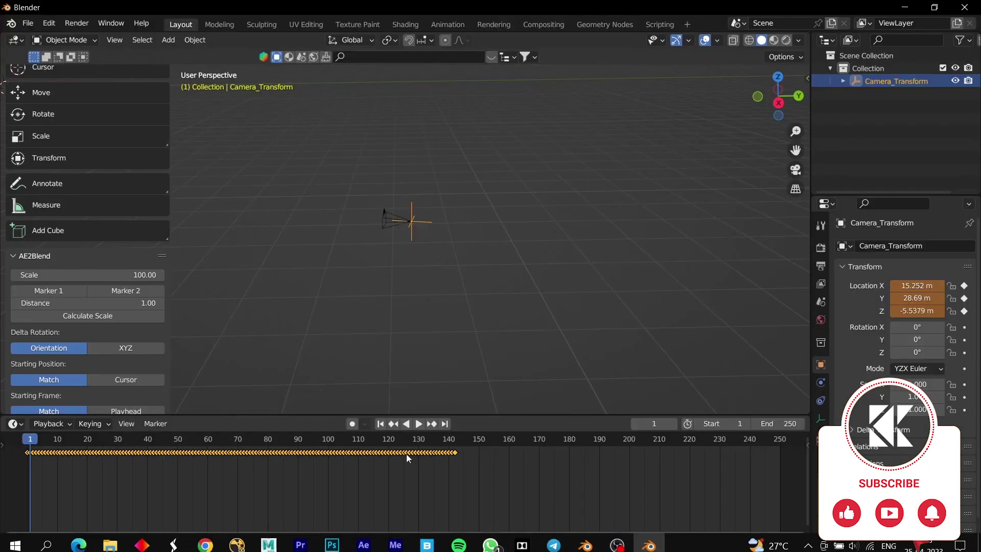
scroll(92, 326, "down", 4)
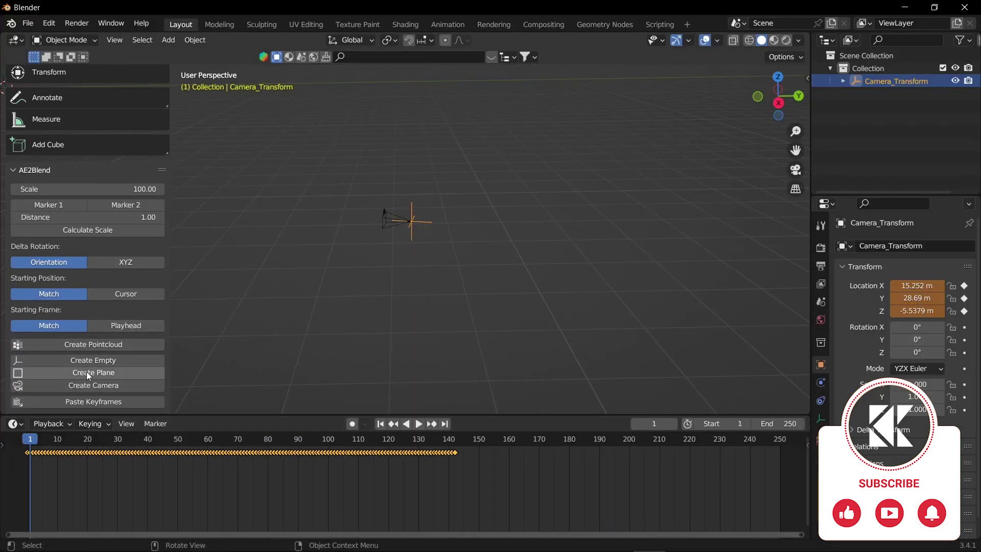
left_click(93, 373)
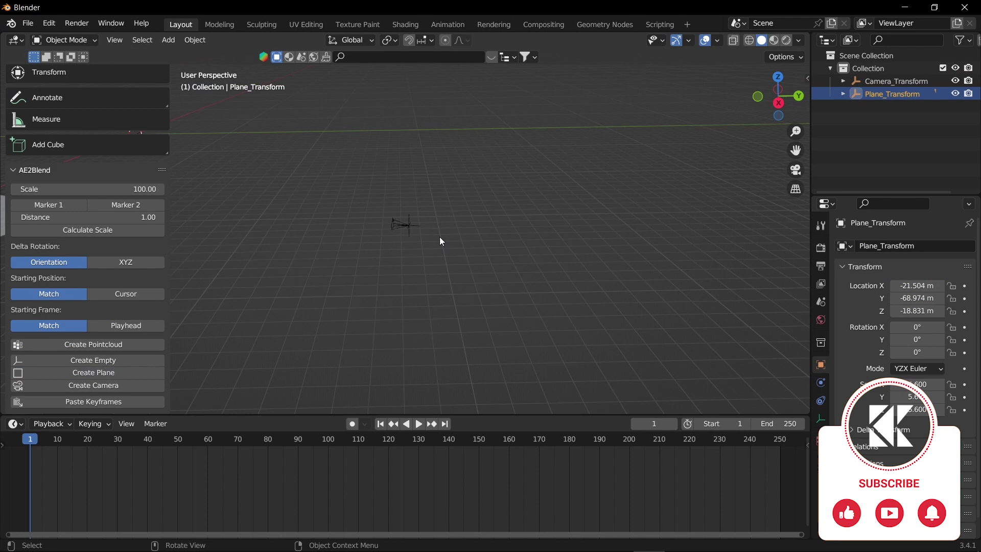
middle_click_drag(437, 237, 262, 234)
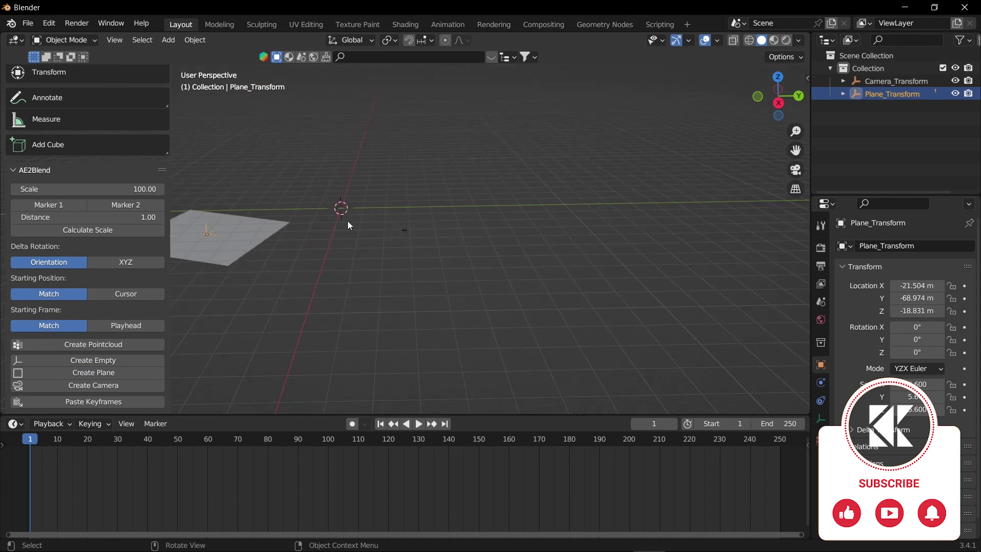
Look through the imported camera and play the animation to check the plane's tracking.
key("KP_0")
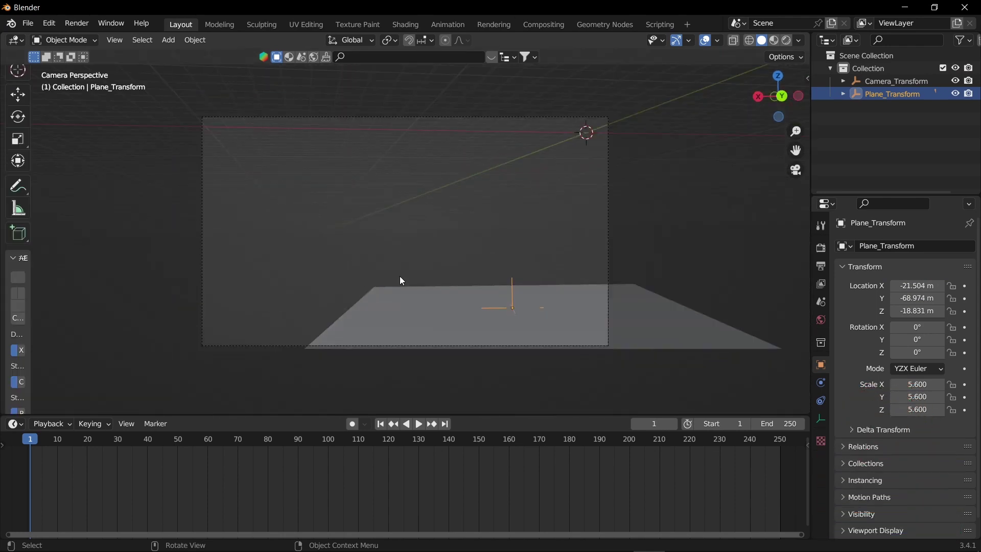
key("space")
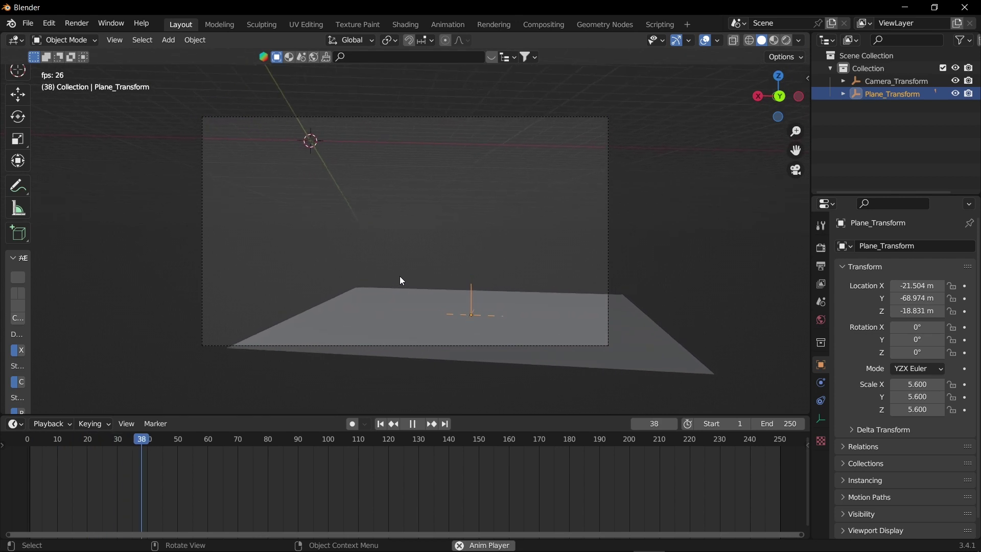
Stop the playback, return the timeline to frame 1, and view the plane and camera from outside the camera view.
key("space")
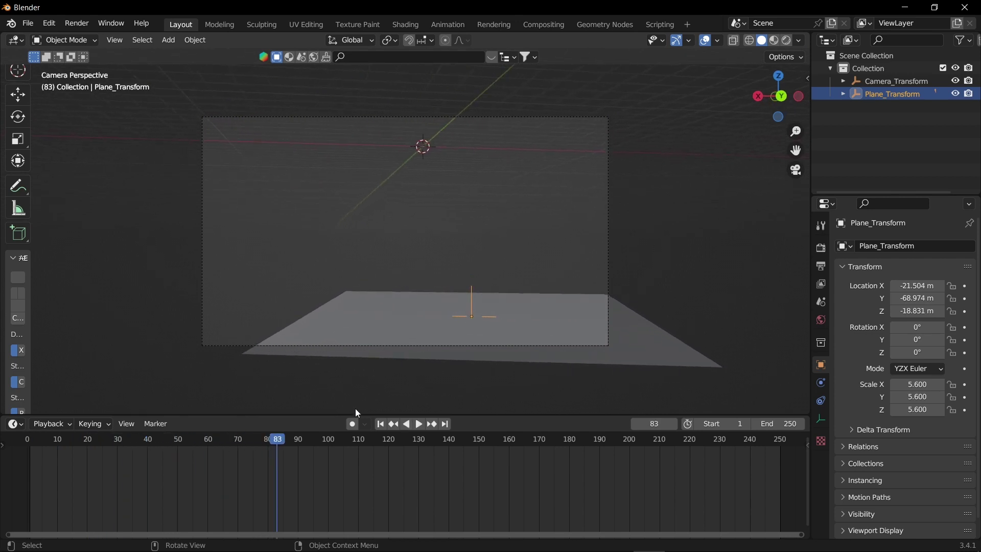
left_click_drag(277, 440, 31, 444)
key("space")
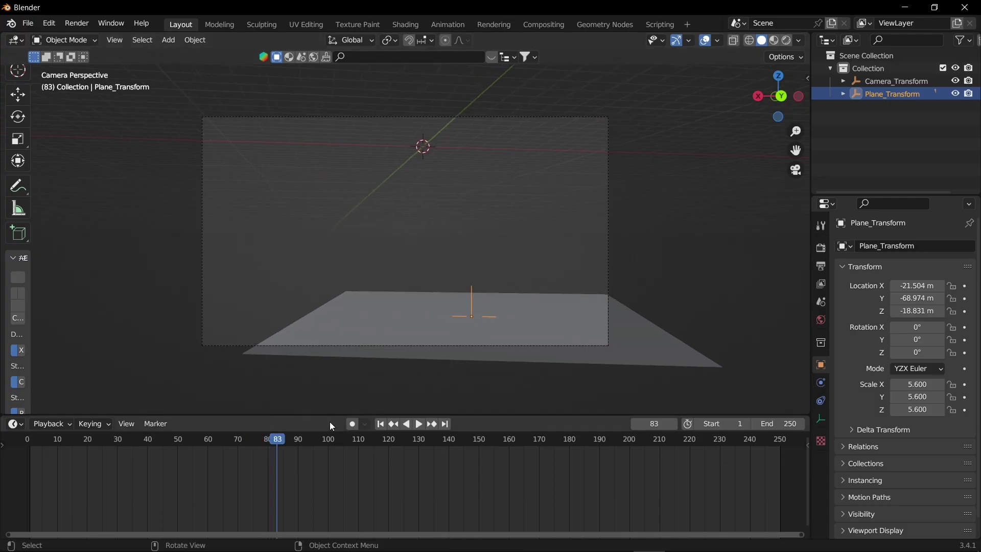
left_click(186, 442)
key("Escape")
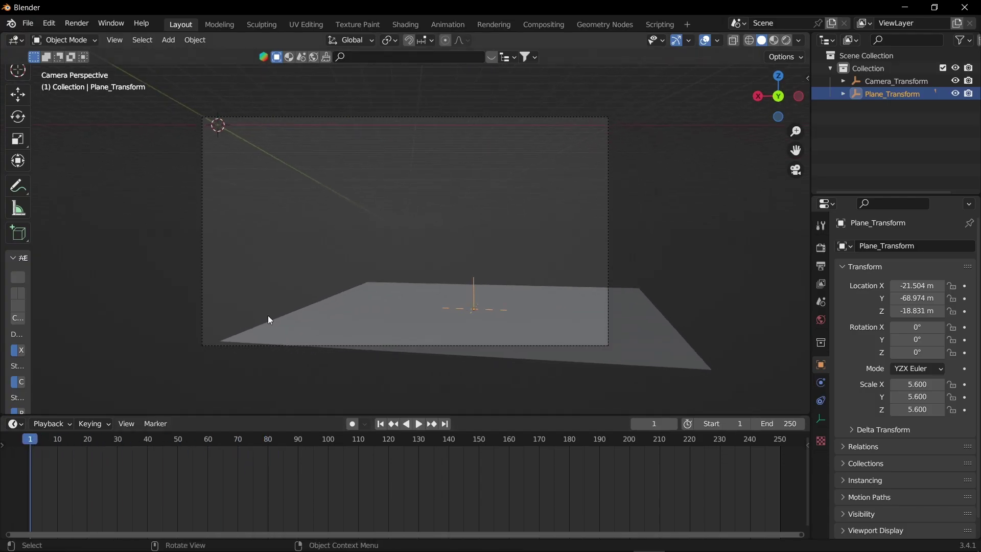
middle_click_drag(394, 250, 364, 233)
scroll(446, 253, "down", 8)
scroll(365, 233, "down", 4)
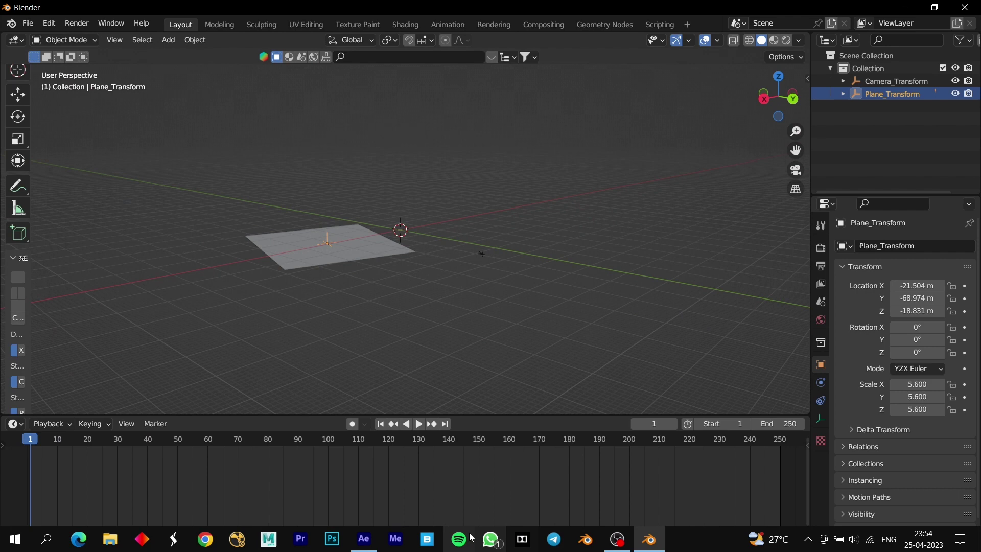
Switch to After Effects, open the 3D Tracker Camera's camera settings, and copy its focal length.
left_click(363, 539)
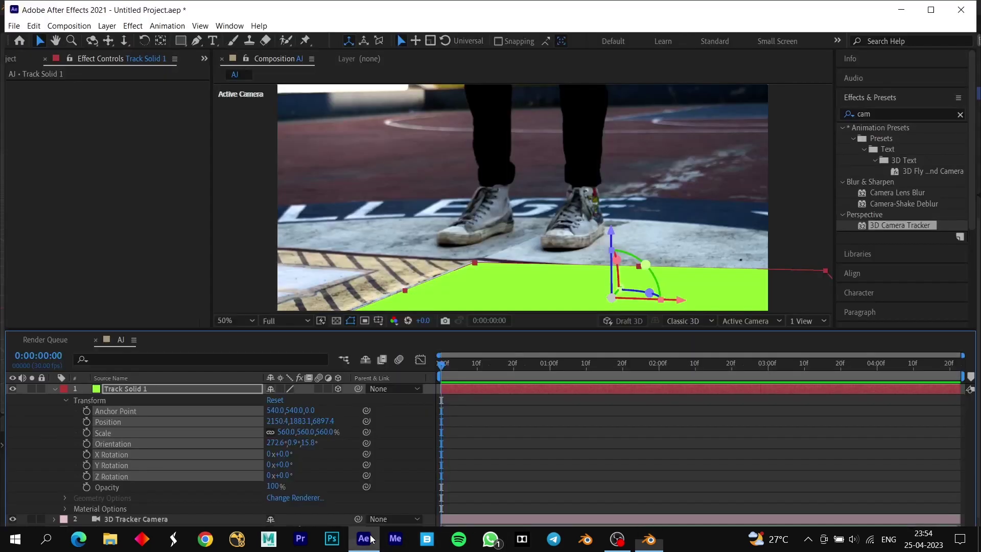
left_click(55, 389)
left_click(122, 400)
left_click(132, 26)
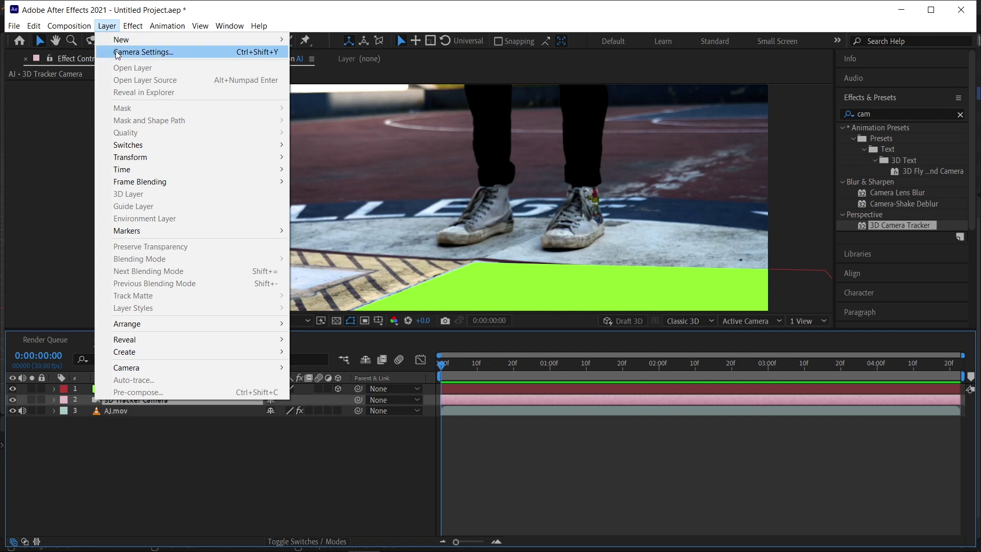
left_click(115, 50)
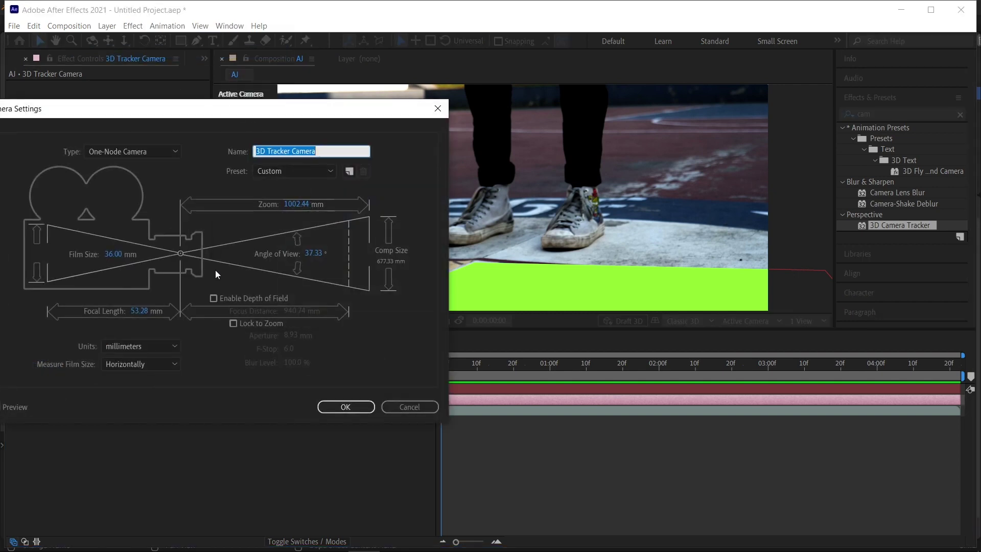
left_click(143, 311)
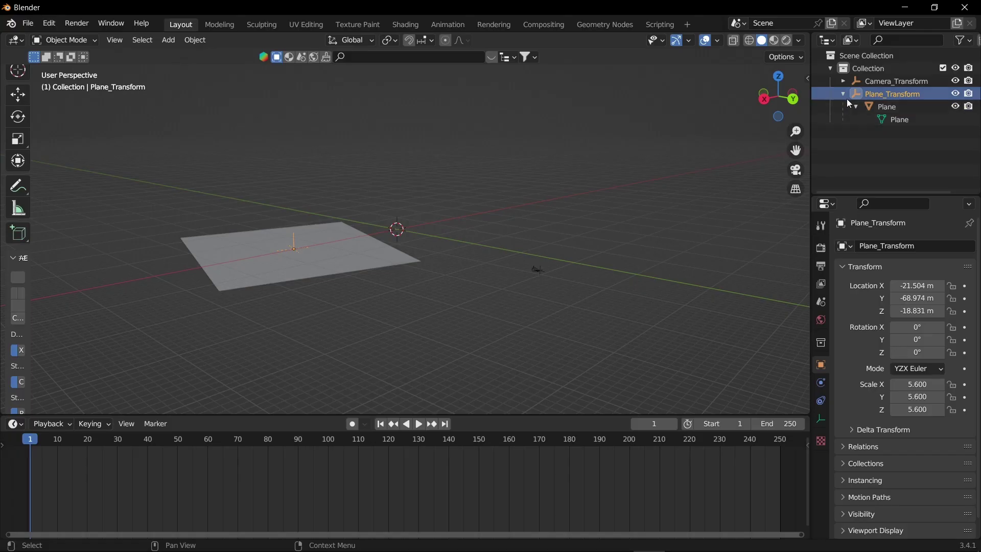
Switch to Blender and set the focal length of the camera under Camera_Transform to 53.2792 mm.
left_click(844, 94)
left_click(844, 81)
left_click(856, 107)
left_click(911, 119)
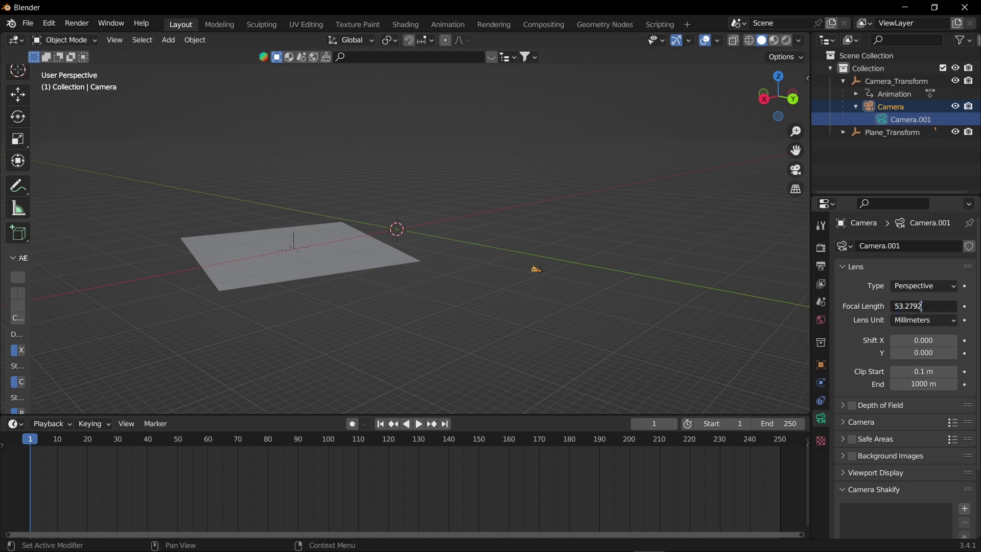
Undo and redo the focal length change, and look through the imported camera.
scroll(576, 267, "up", 3)
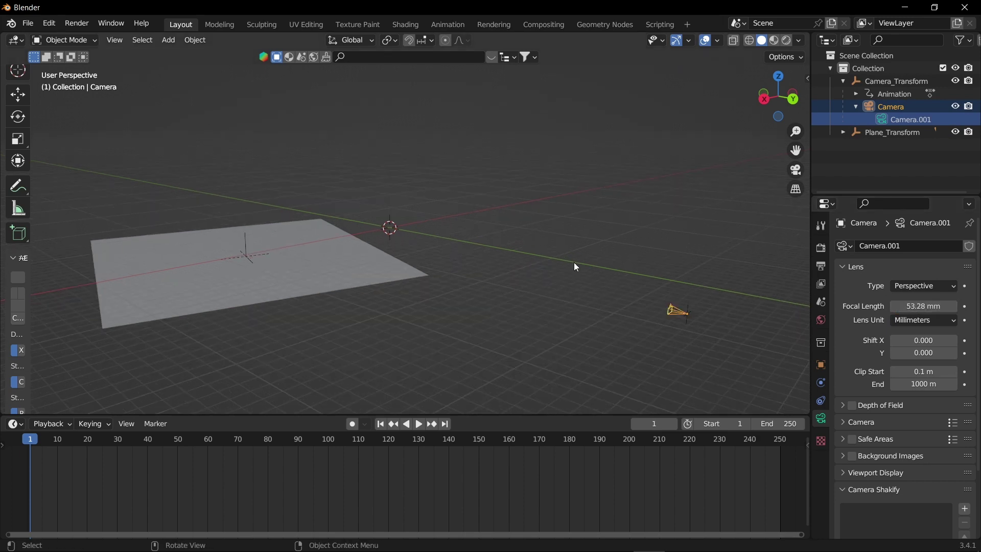
middle_click_drag(642, 257, 473, 183, "shift")
key("ctrl+z")
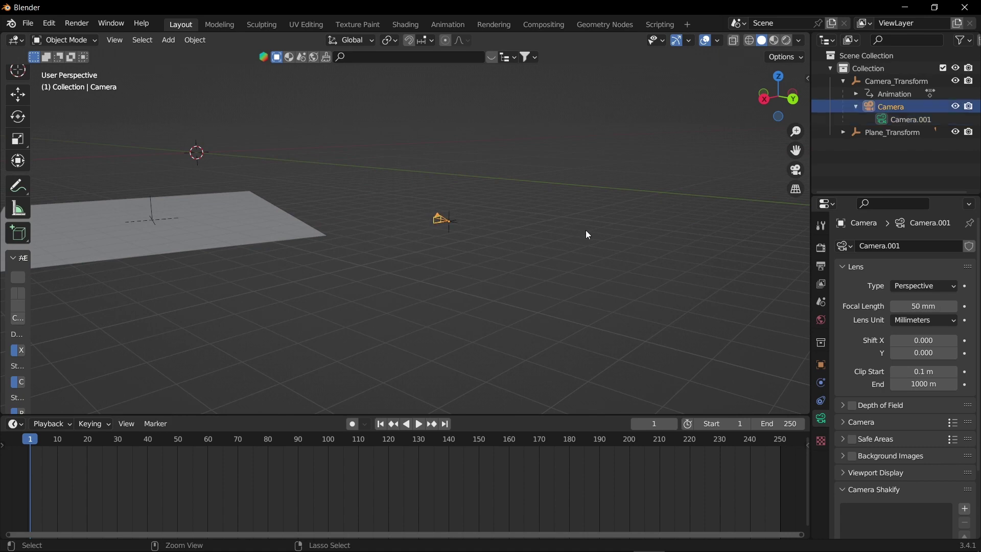
key("ctrl+shift+z")
key("KP_0")
Enable background images for the camera and add one with Movie Clip as its source.
scroll(843, 375, "down", 4)
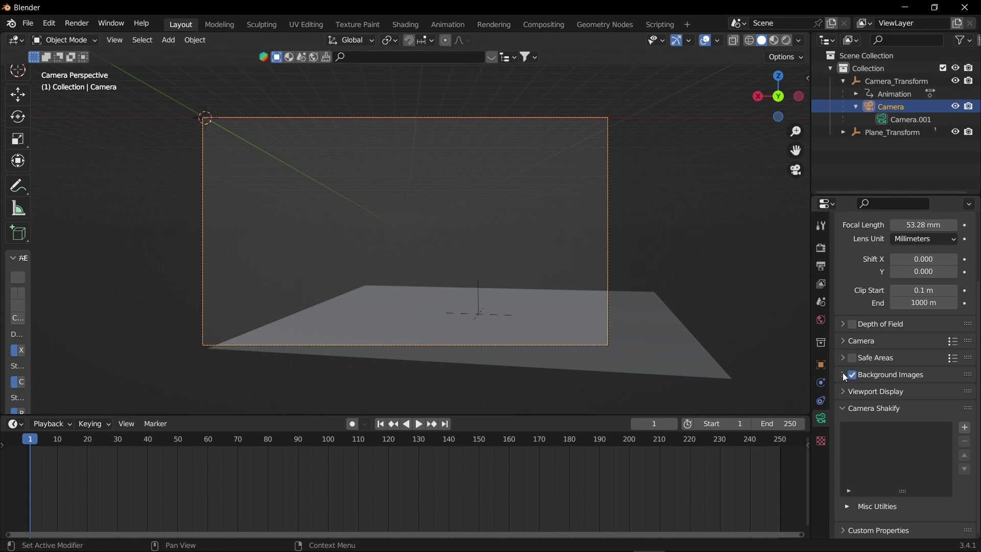
left_click(844, 375)
left_click(896, 397)
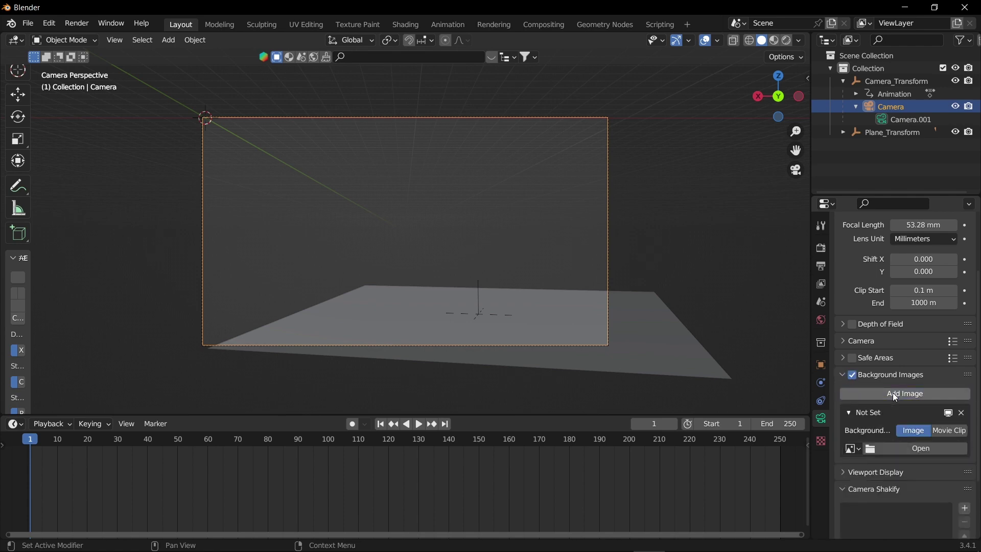
left_click(946, 432)
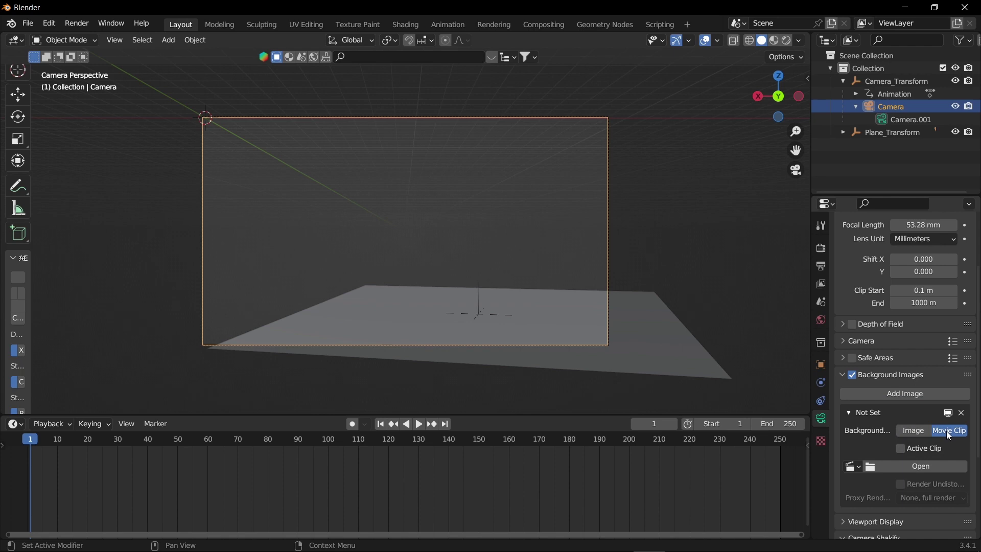
Load AJ.mov from the Telegram Desktop\Convert folder in Downloads as the camera's background clip.
left_click(921, 467)
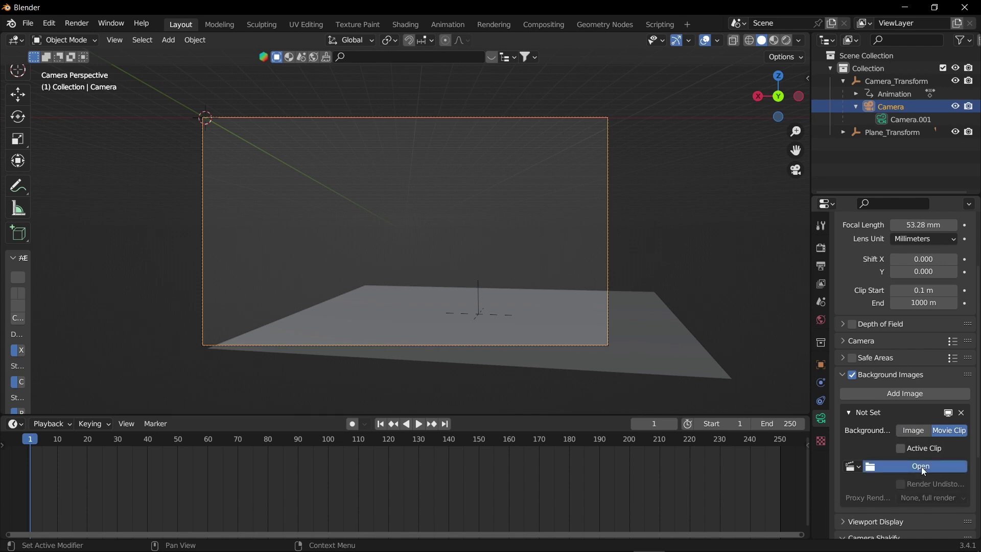
scroll(368, 277, "up", 2)
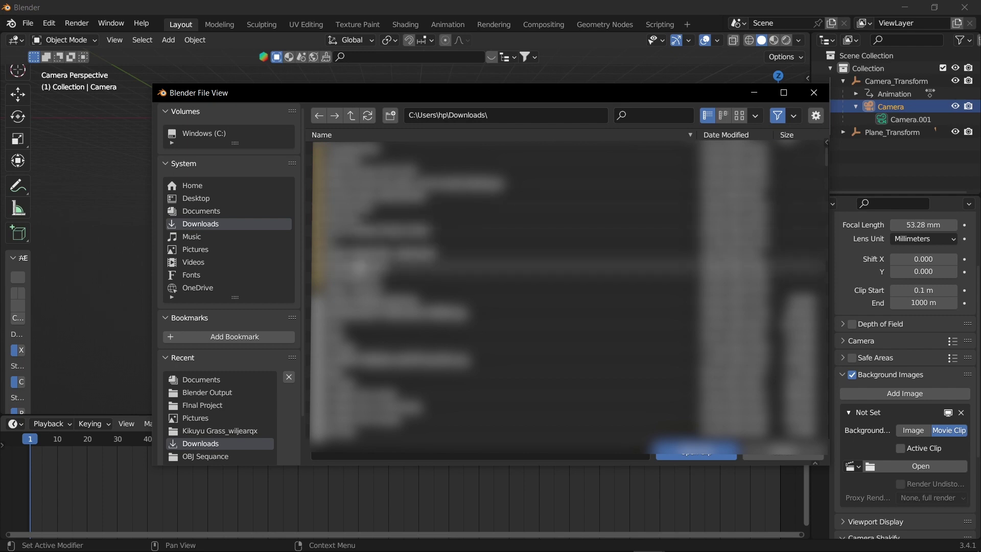
left_click(361, 266)
double_click(360, 265)
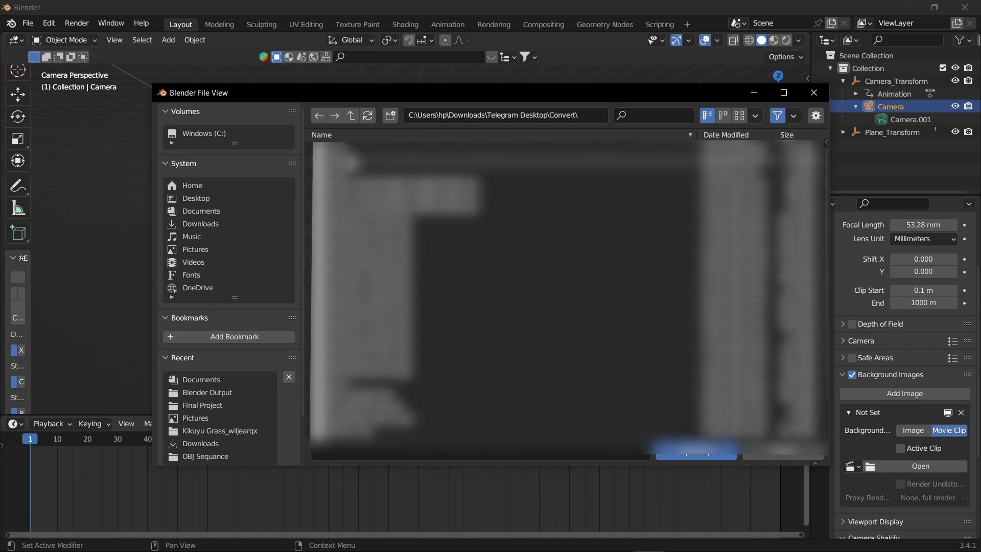
scroll(391, 286, "down", 3)
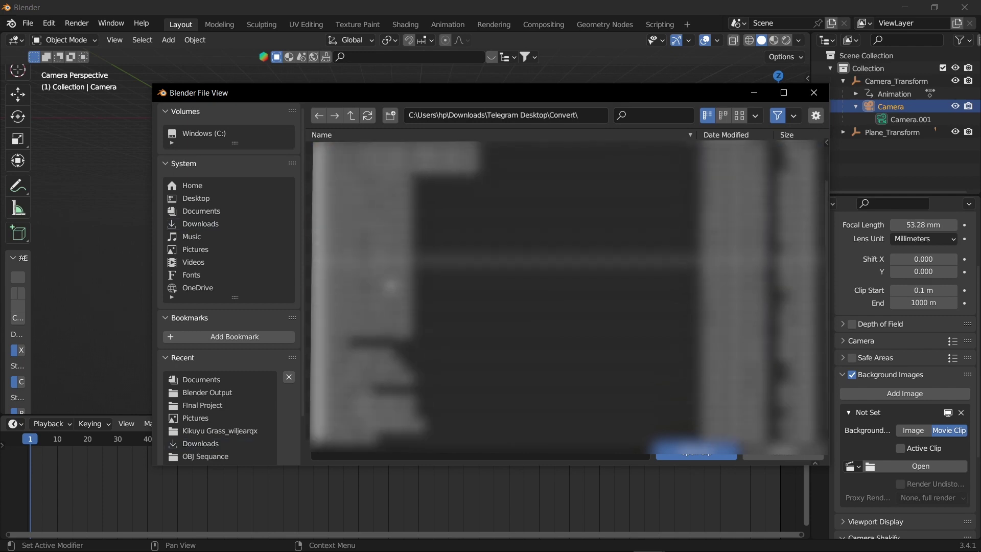
left_click(431, 338)
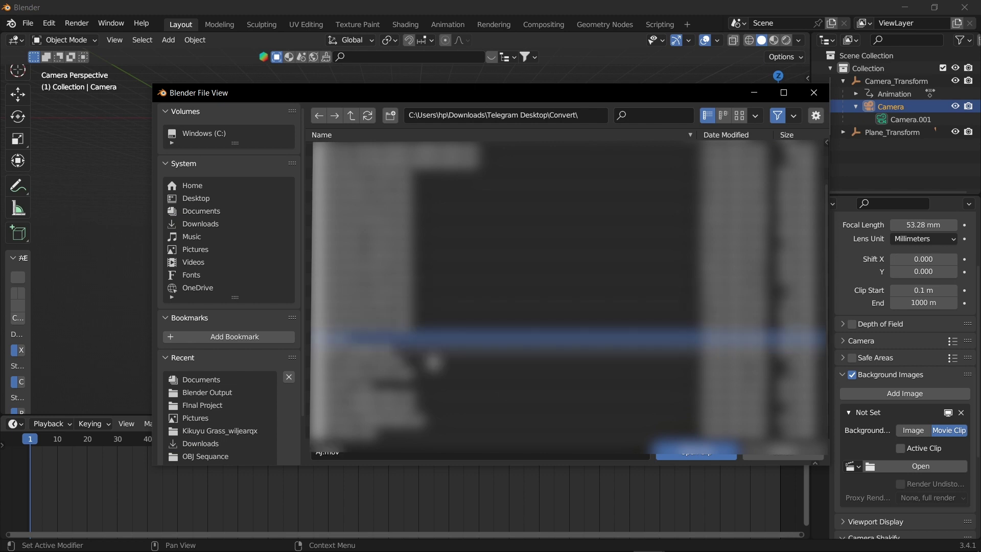
left_click(697, 455)
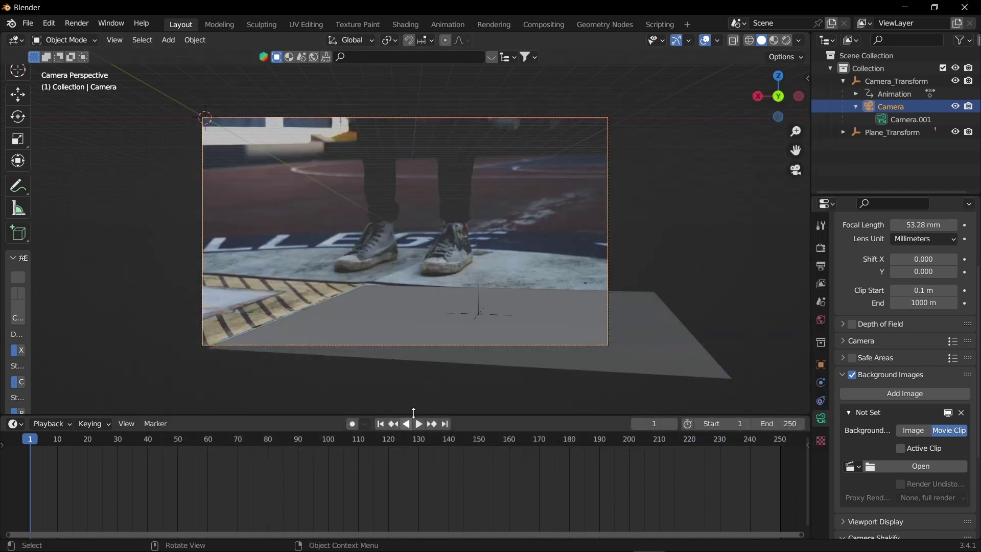
Play the footage behind the plane, find its last frame, and set the scene's end frame to 143.
key("space")
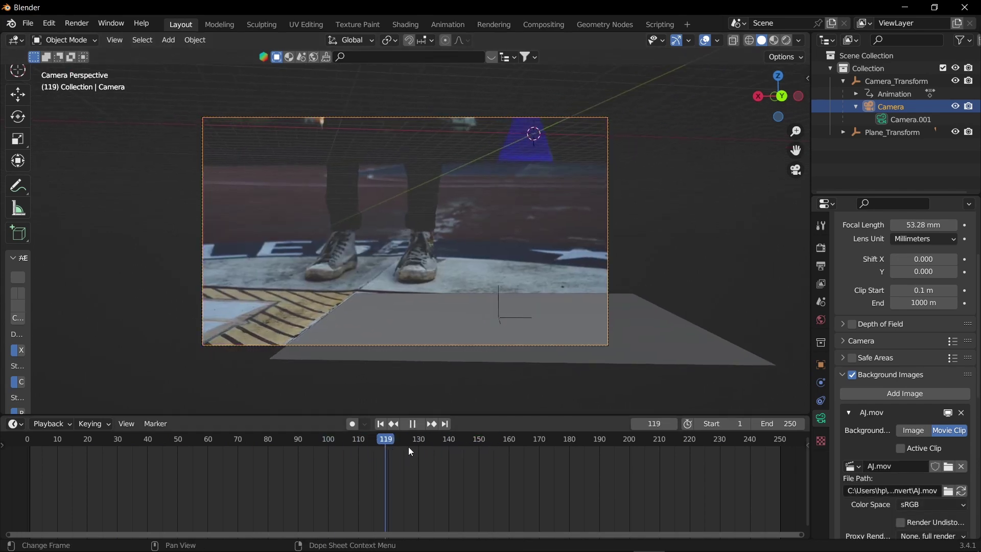
left_click_drag(409, 447, 455, 450)
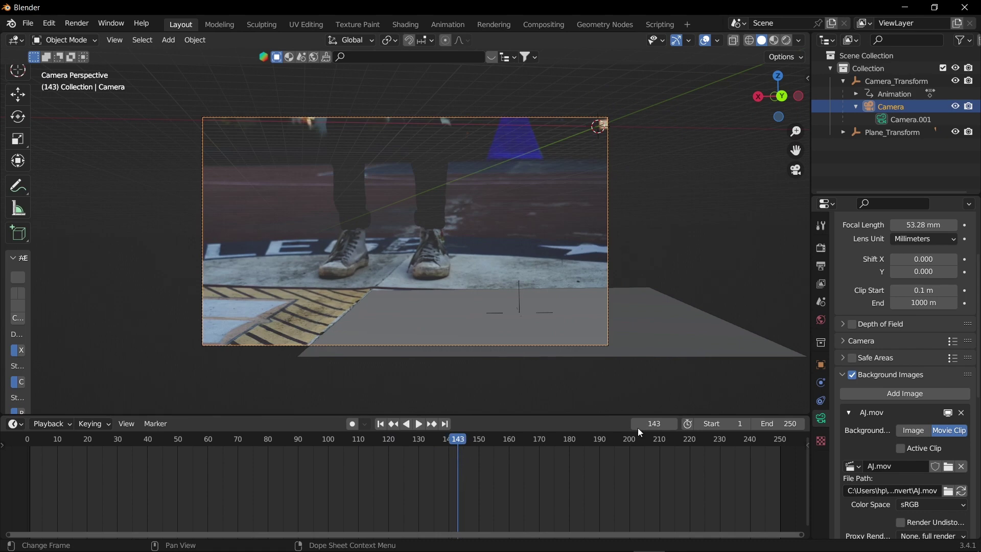
left_click(791, 423)
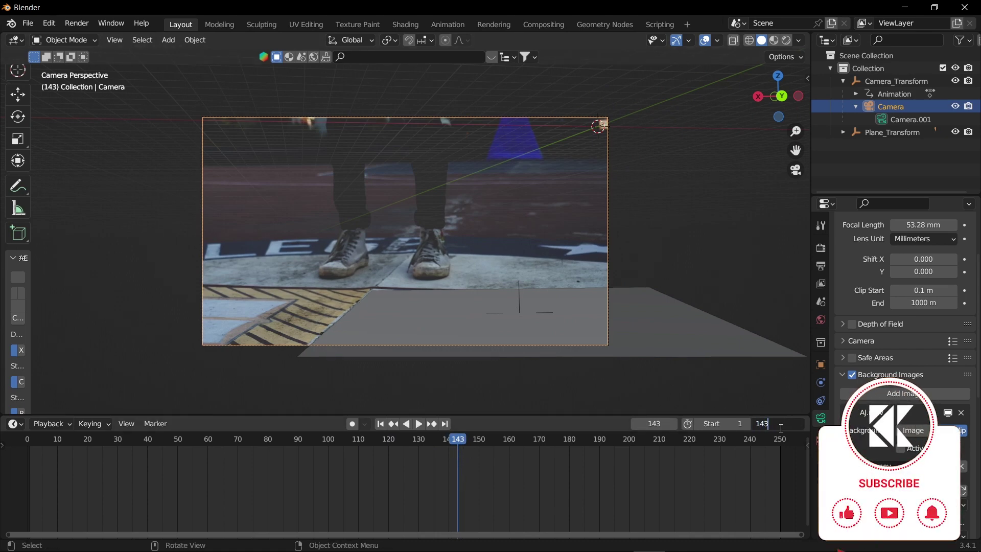
key("Return")
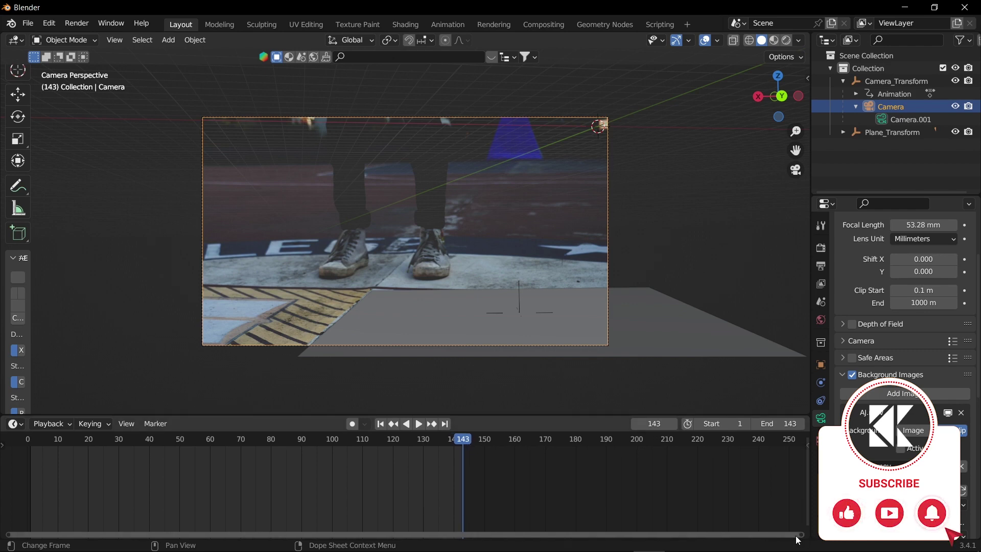
left_click_drag(797, 537, 482, 526)
Play and scrub the footage to check the plane's tracking, stop at frame 23, and view the scene from outside the camera.
left_click_drag(774, 438, 60, 452)
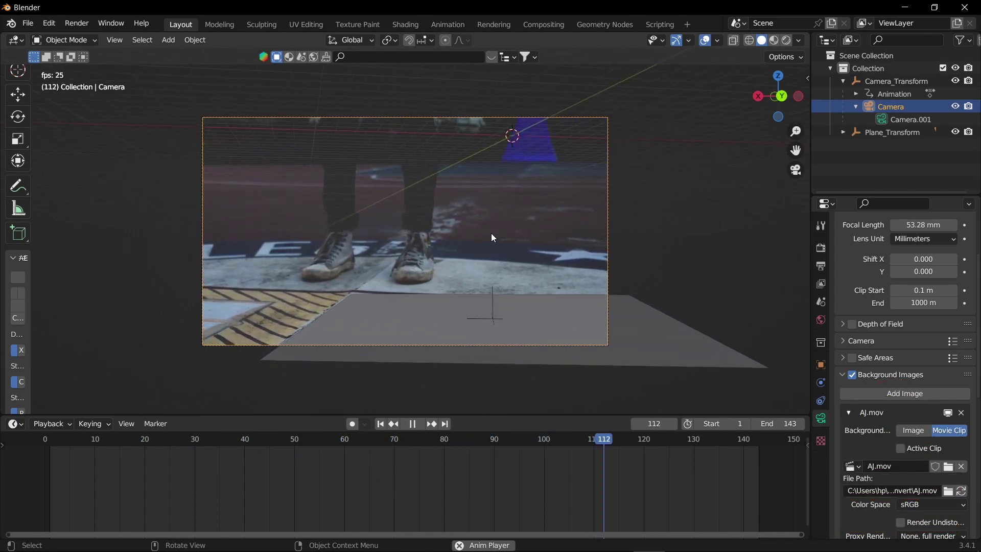
key("space")
left_click_drag(690, 446, 159, 449)
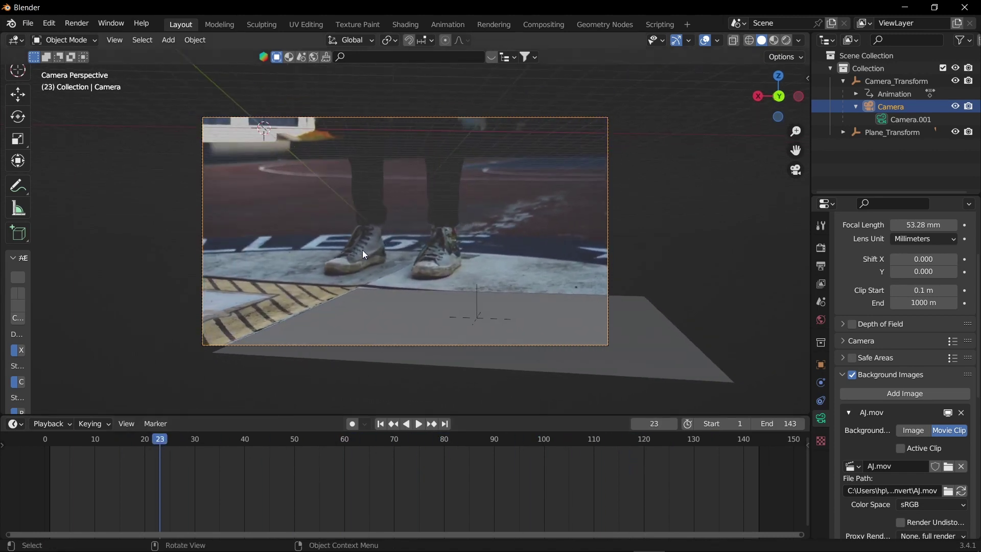
middle_click_drag(441, 235, 413, 233)
scroll(464, 246, "down", 3)
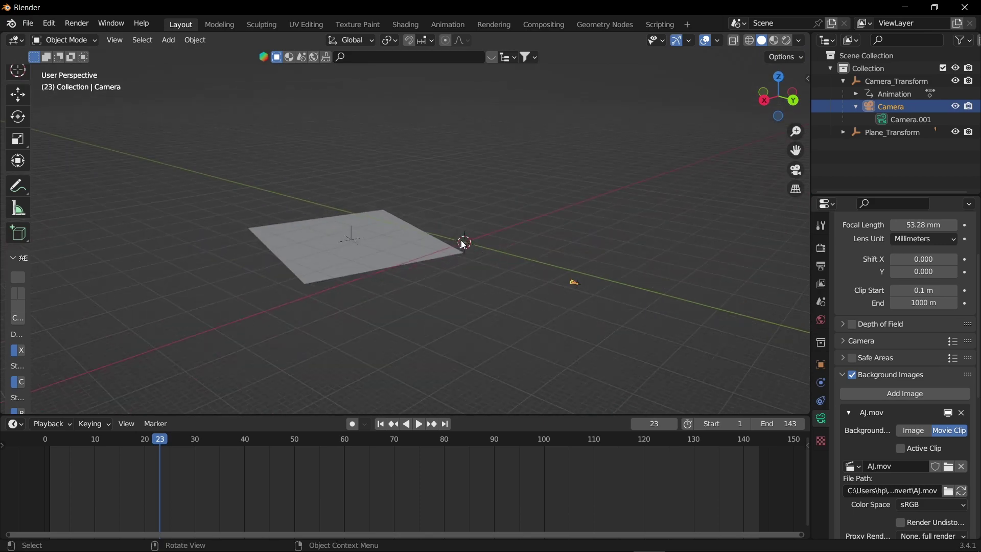